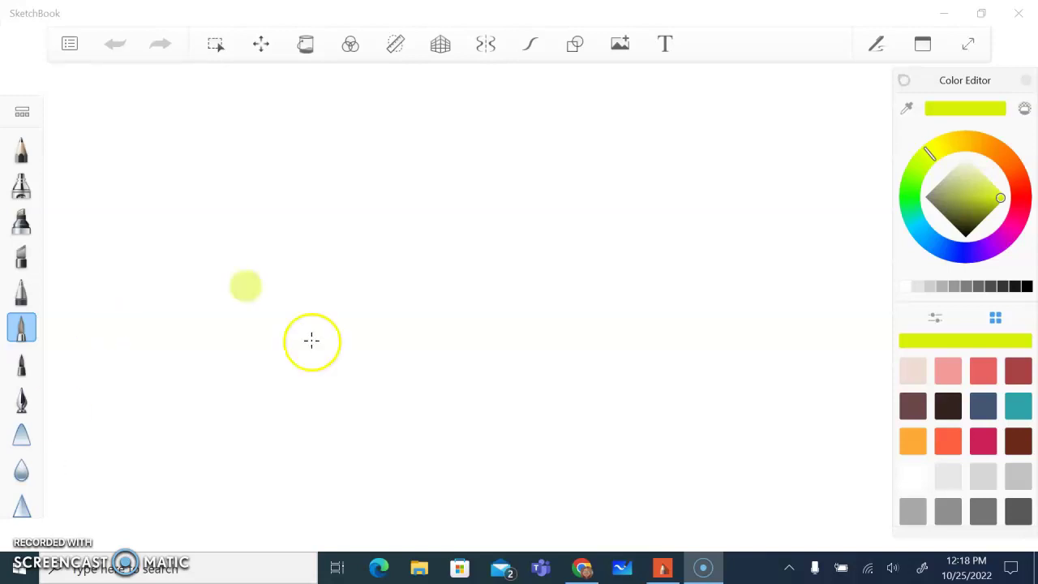
Scribble overlapping yellow-green loops with the paintbrush, and discard them by starting a new sketch without saving.
mouse_move(509, 257)
left_mouse_down()
mouse_move(658, 171)
mouse_move(282, 349)
left_mouse_up()
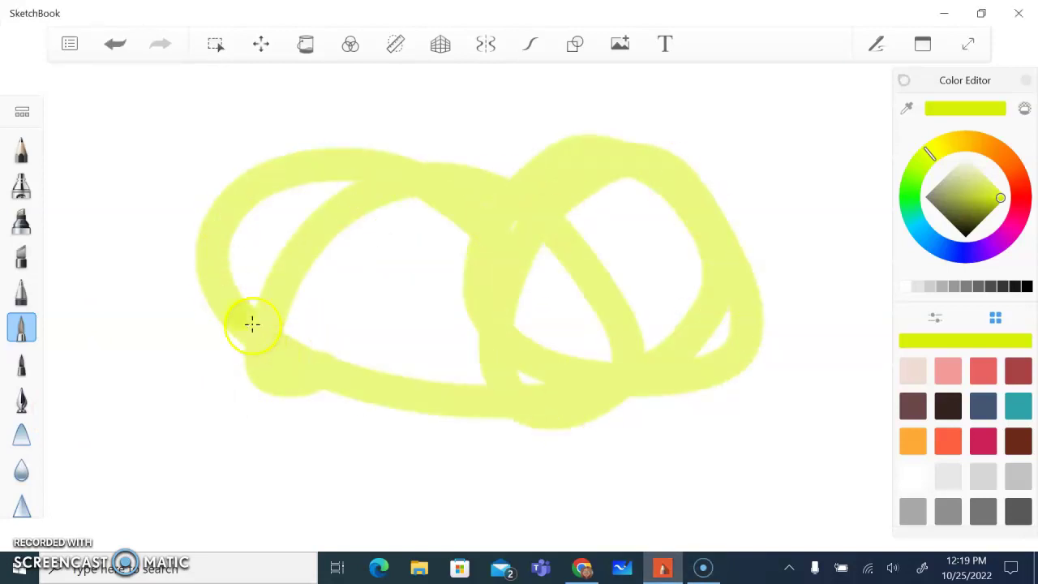
left_click(72, 46)
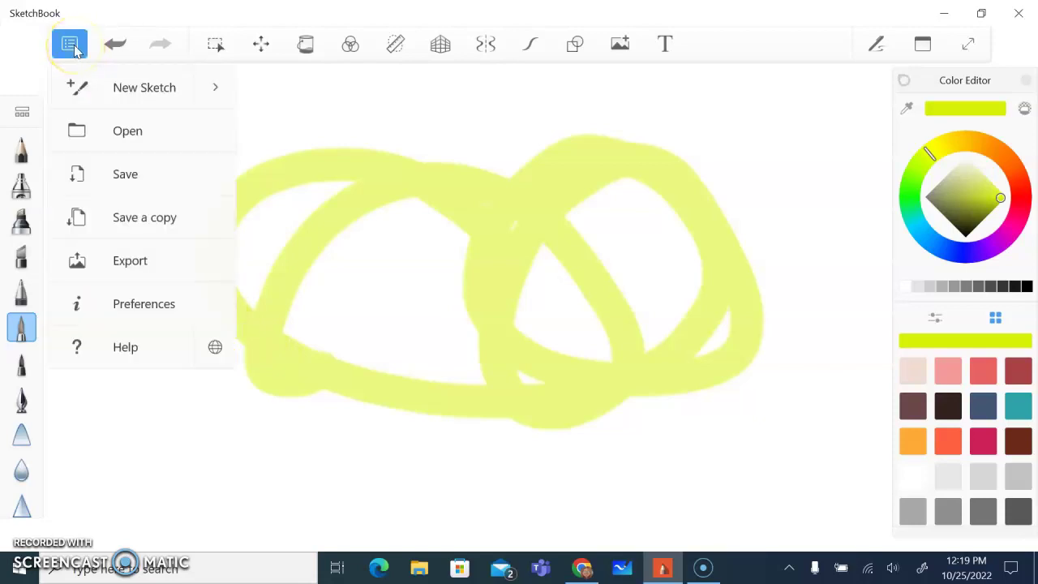
left_click(134, 88)
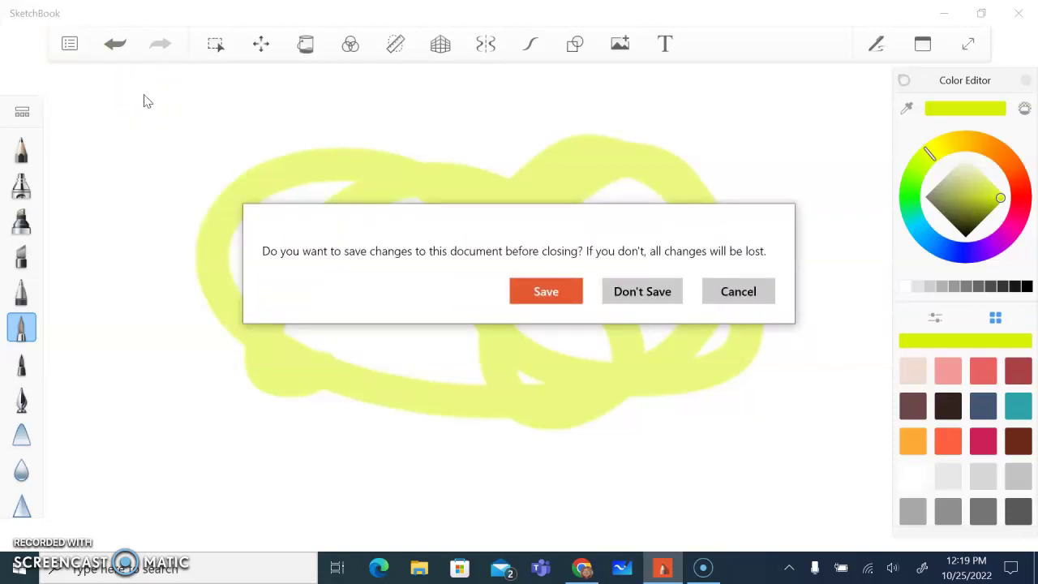
left_click(547, 294)
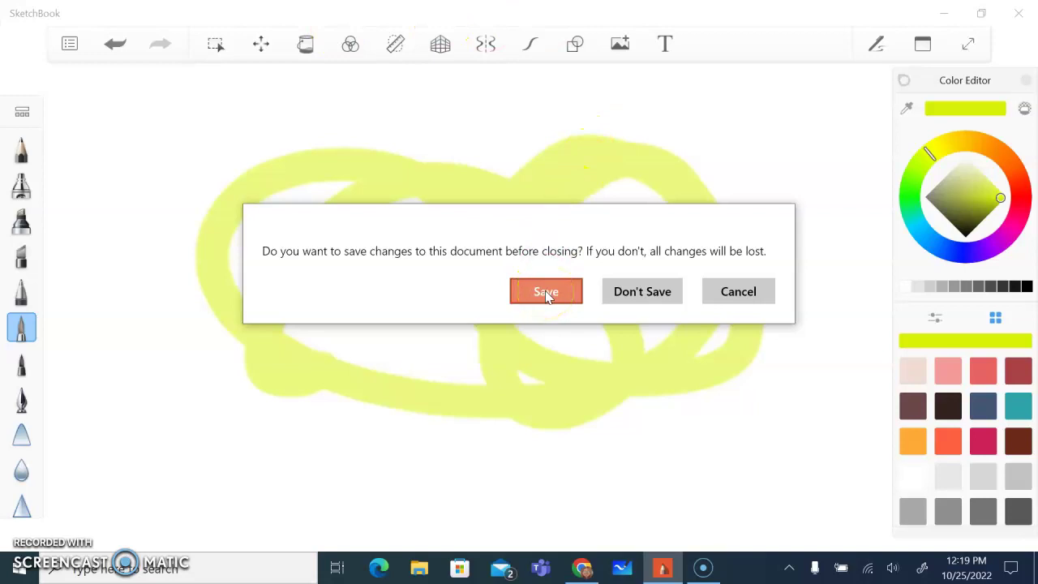
left_click(642, 292)
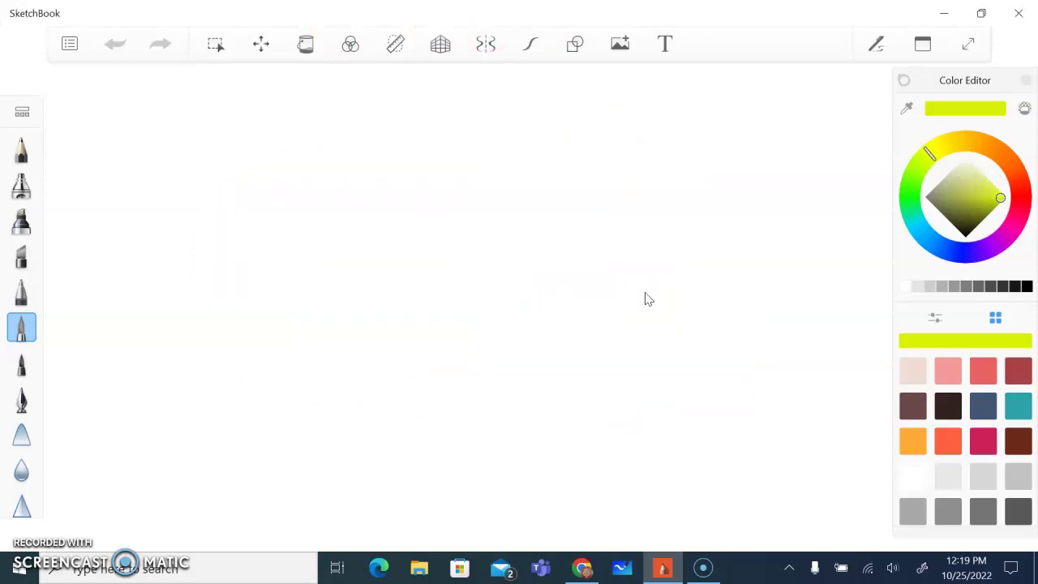
Choose the pencil brush and set its colour to black.
scroll(645, 293, "down", 3)
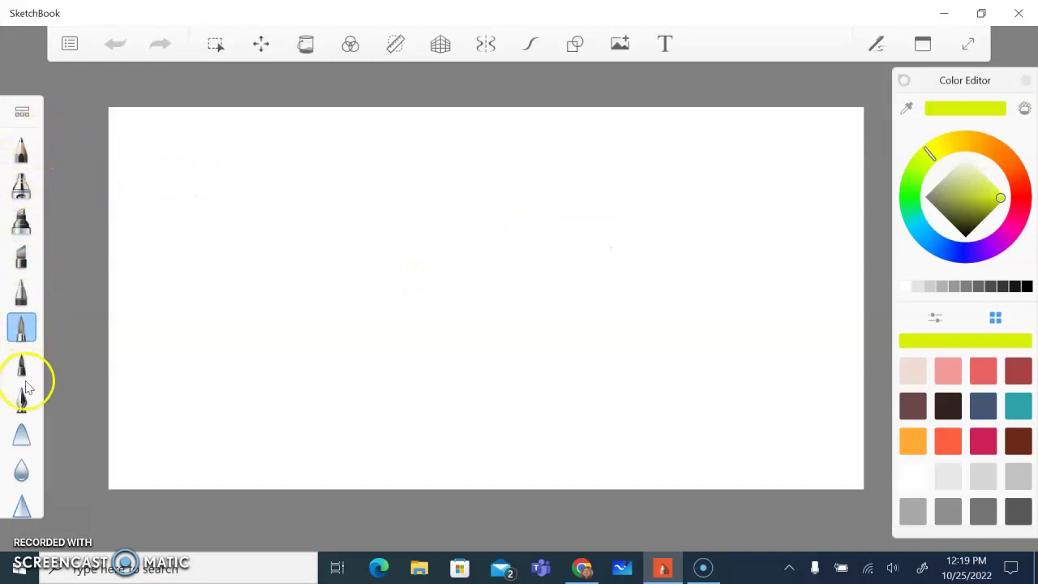
left_click(23, 154)
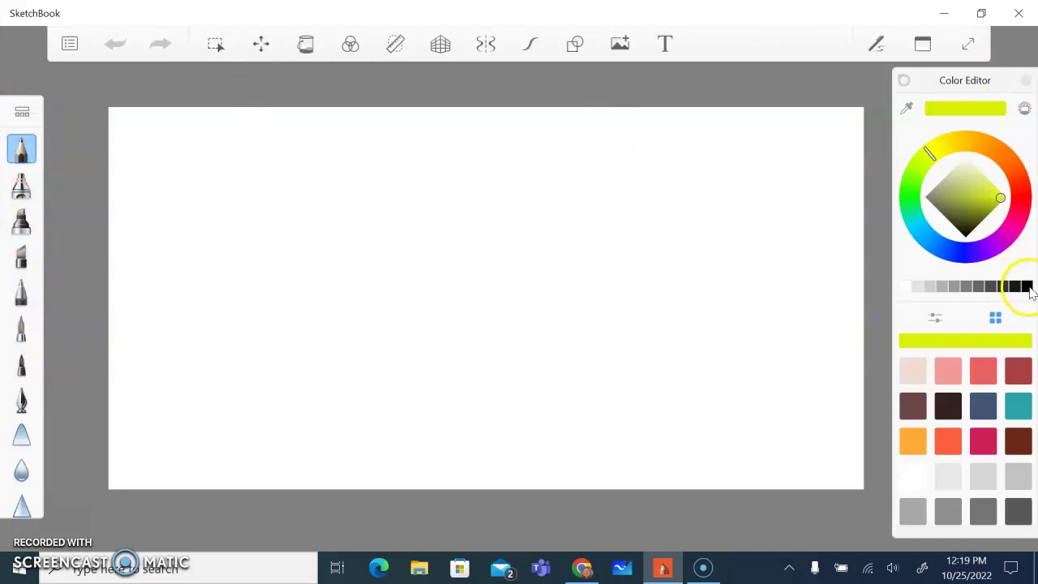
left_click(1027, 287)
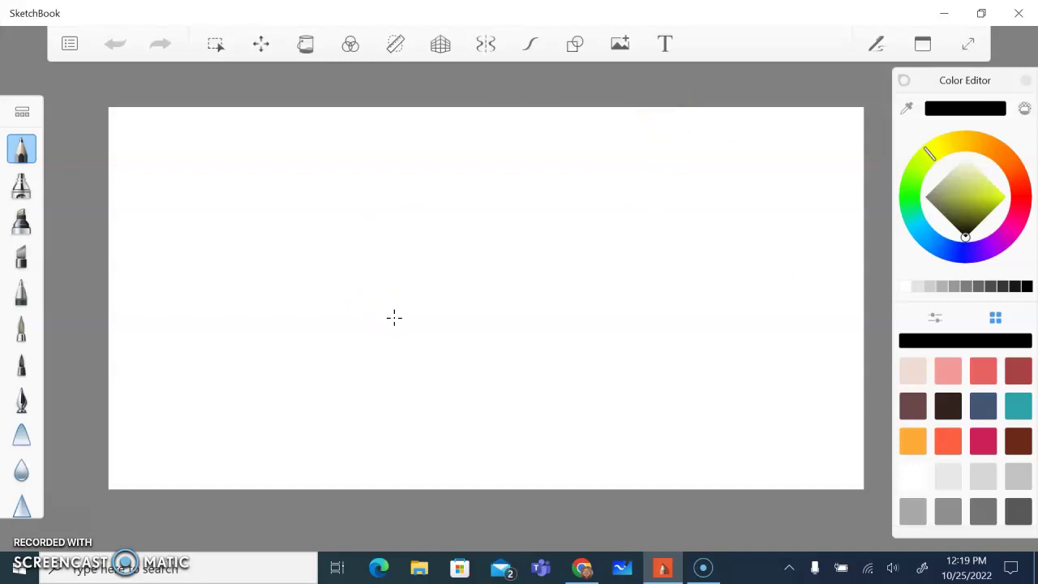
Show the Layer Editor alongside the Color Editor.
left_click(924, 45)
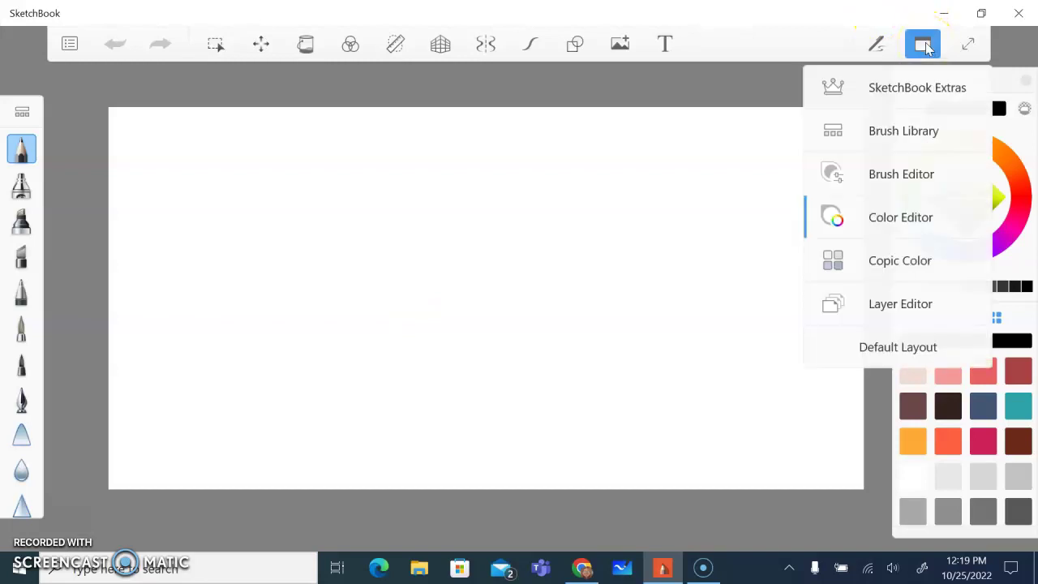
left_click(891, 313)
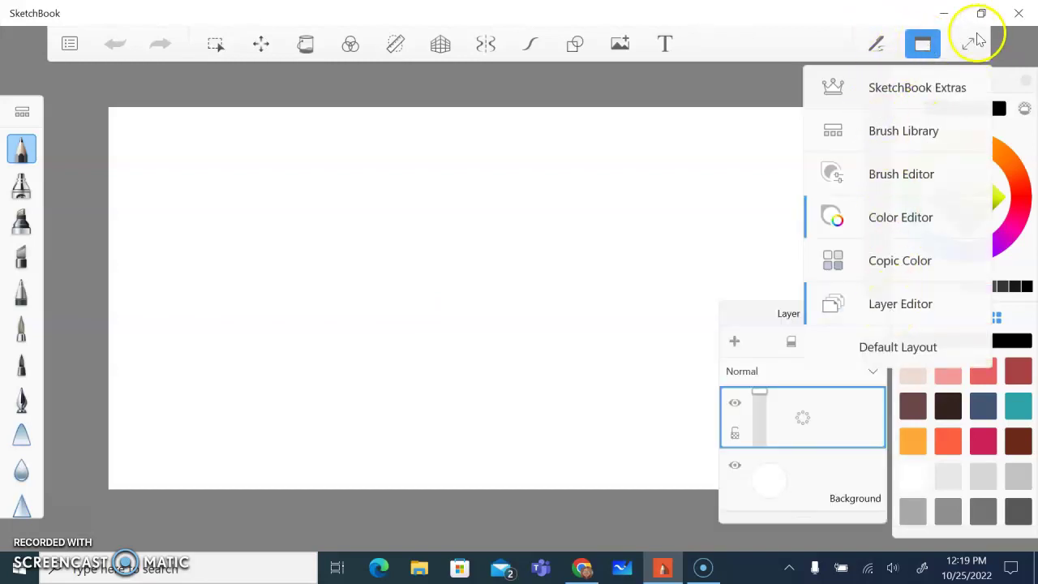
left_click(924, 45)
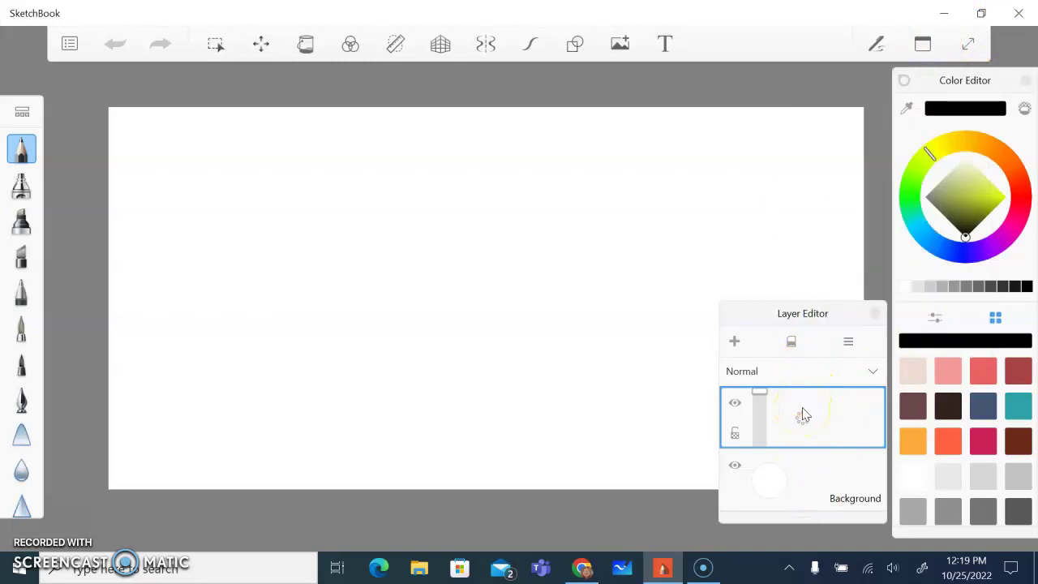
mouse_move(802, 416)
left_mouse_down()
mouse_move(827, 421)
mouse_move(745, 419)
mouse_move(867, 424)
mouse_move(755, 462)
mouse_move(842, 481)
mouse_move(776, 483)
mouse_move(817, 480)
left_mouse_up()
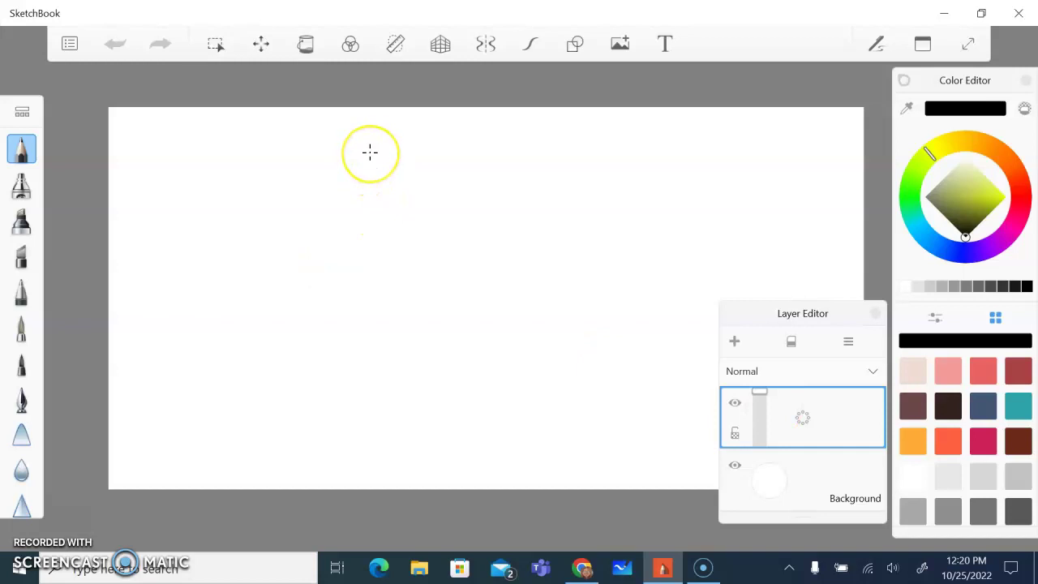
Draw a closed black ghost outline with two arms and a curled tail, and erase the stray line end with the Hard Eraser.
mouse_move(369, 152)
left_mouse_down()
mouse_move(308, 118)
mouse_move(271, 119)
mouse_move(234, 140)
mouse_move(213, 191)
mouse_move(204, 285)
mouse_move(210, 299)
mouse_move(221, 295)
mouse_move(237, 269)
mouse_move(239, 382)
mouse_move(213, 413)
mouse_move(152, 418)
mouse_move(219, 442)
mouse_move(328, 428)
mouse_move(367, 407)
mouse_move(384, 382)
mouse_move(392, 324)
mouse_move(369, 242)
mouse_move(390, 274)
mouse_move(406, 269)
mouse_move(345, 136)
left_mouse_up()
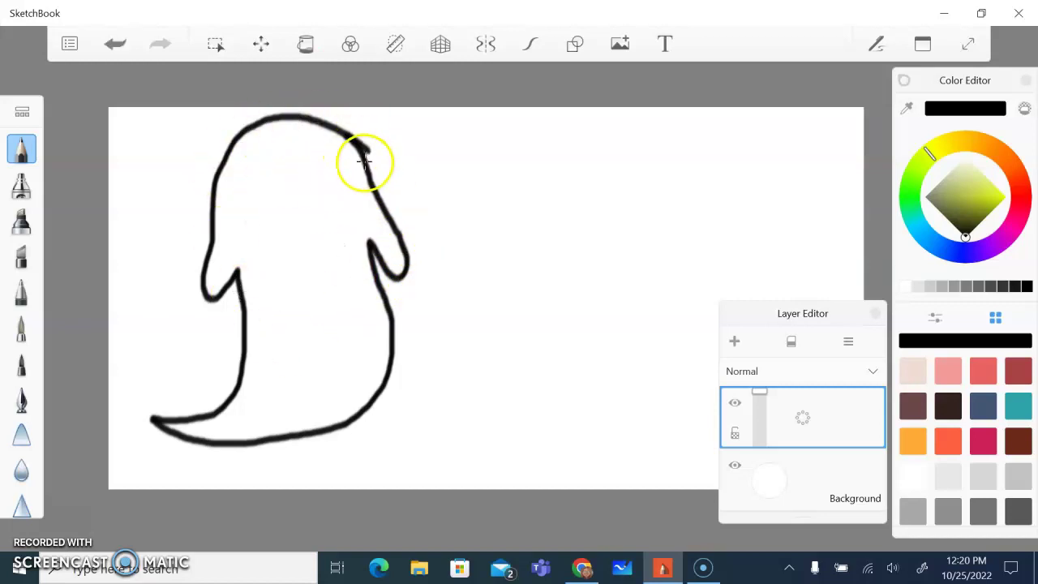
left_click(21, 111)
left_click(179, 283)
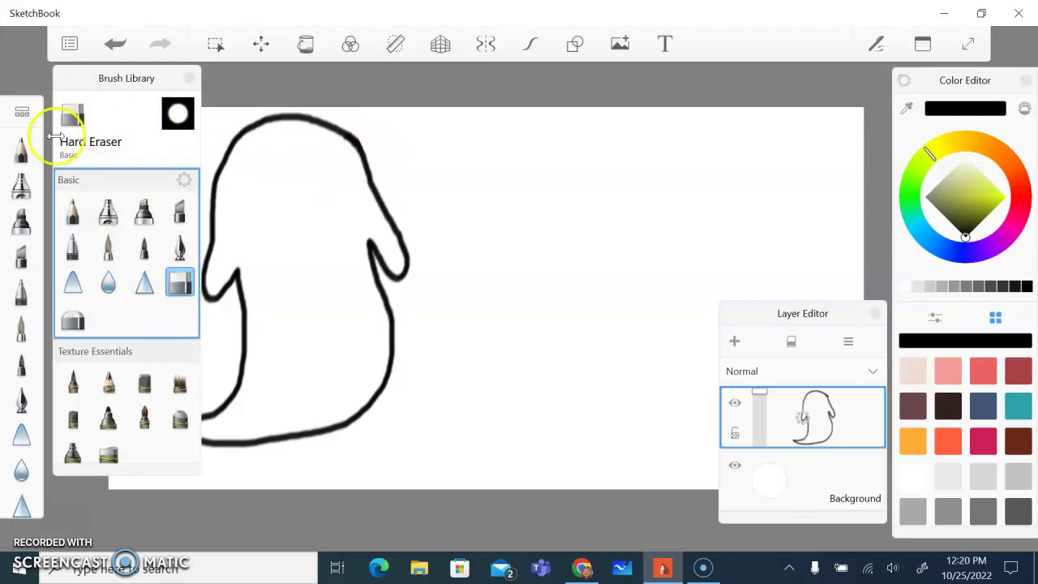
left_click(187, 82)
left_click(24, 152)
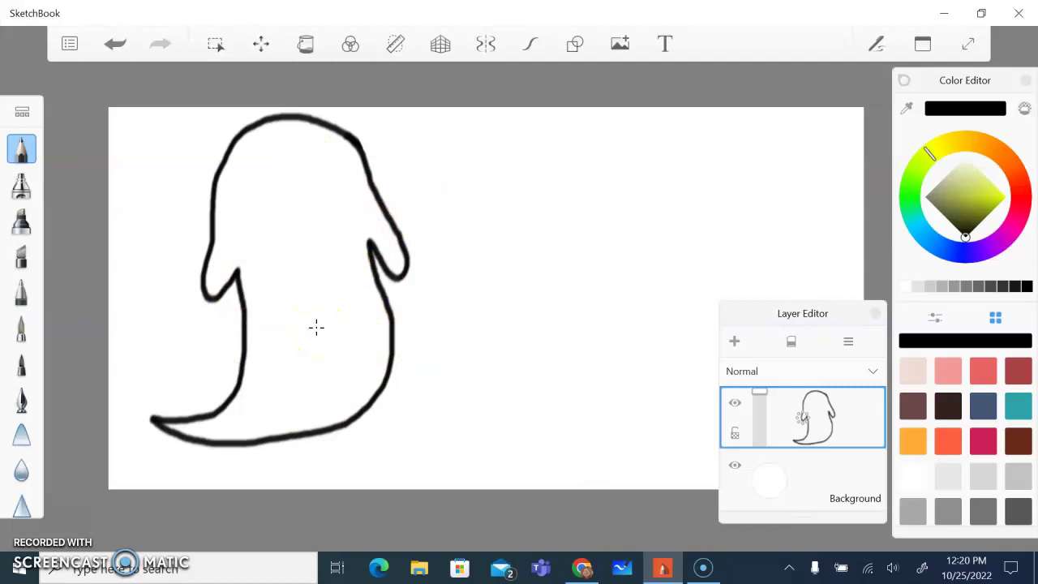
Fill the inside of the ghost outline with solid black.
mouse_move(266, 134)
left_mouse_down()
mouse_move(335, 185)
mouse_move(371, 236)
mouse_move(363, 296)
left_mouse_up()
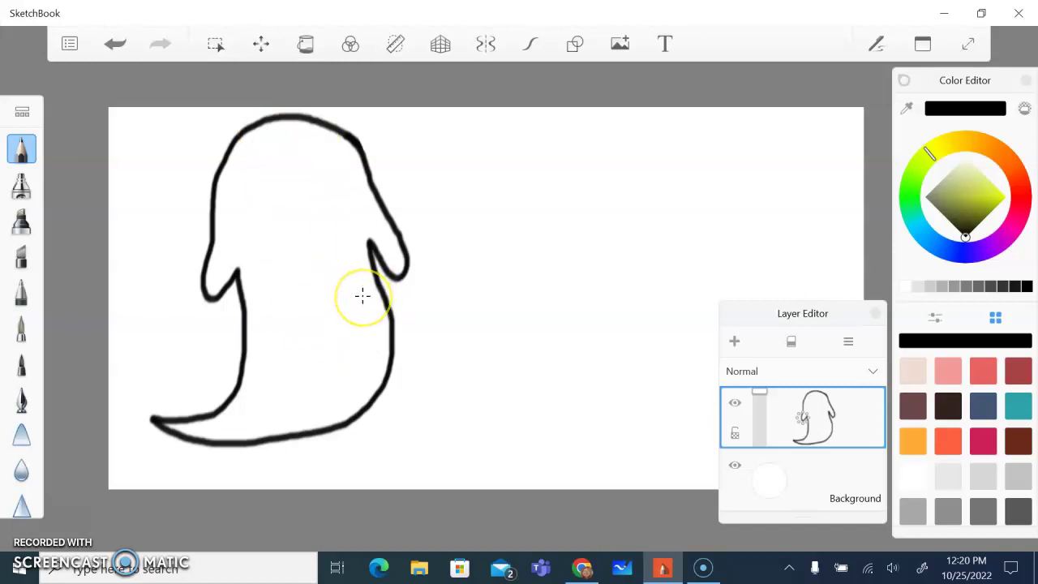
mouse_move(253, 242)
left_mouse_down()
mouse_move(206, 160)
mouse_move(229, 133)
mouse_move(297, 134)
mouse_move(333, 146)
mouse_move(412, 262)
mouse_move(660, 325)
mouse_move(846, 401)
mouse_move(724, 424)
mouse_move(502, 229)
left_mouse_up()
left_click(307, 46)
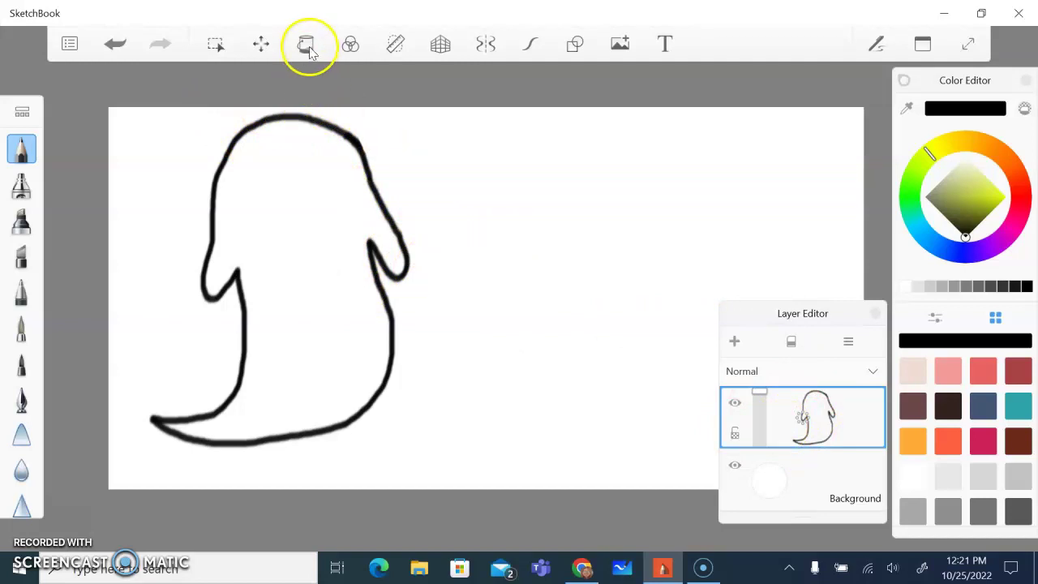
left_click(309, 51)
left_click(298, 164)
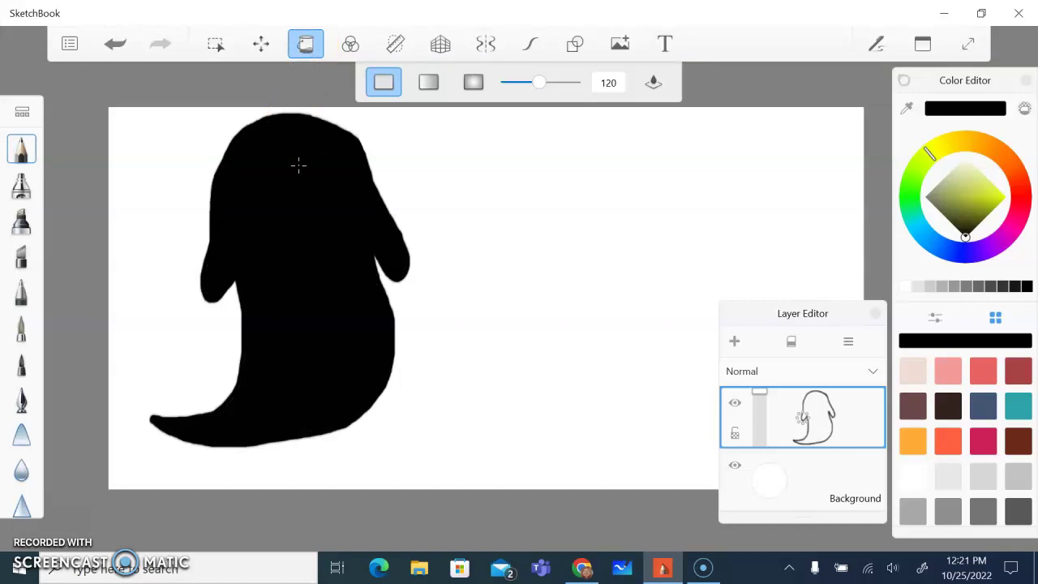
left_click(307, 43)
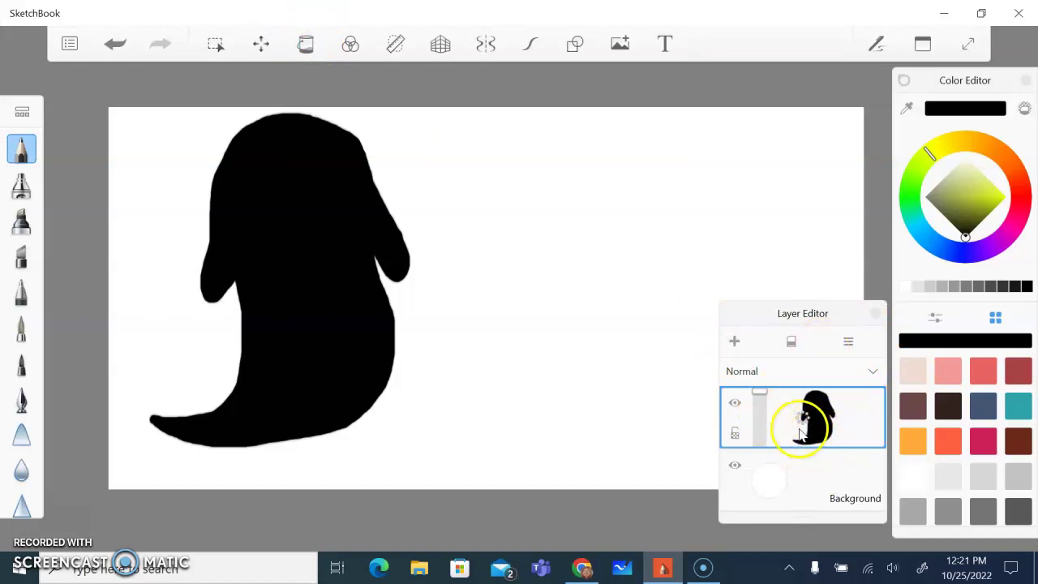
Lock the transparency of the ghost layer so painting stays inside the shape.
left_click(744, 438)
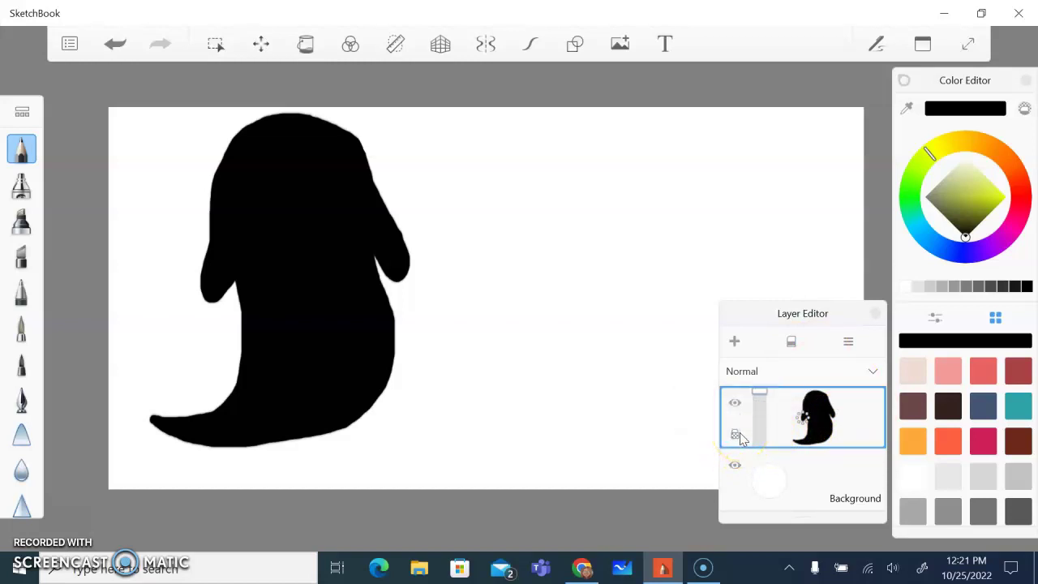
mouse_move(798, 454)
left_mouse_down()
mouse_move(813, 459)
mouse_move(813, 429)
mouse_move(817, 441)
left_mouse_up()
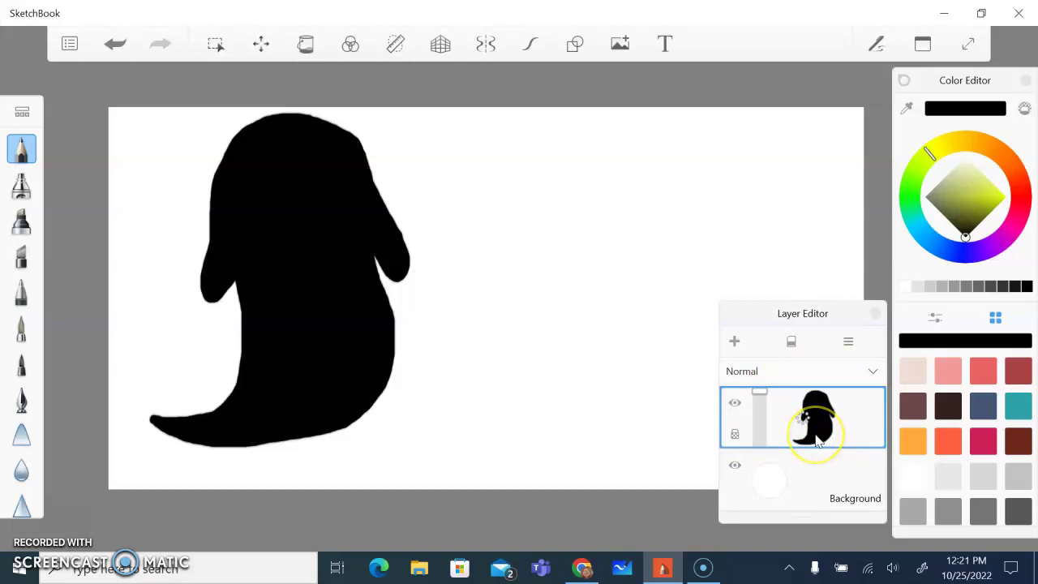
left_click(741, 438)
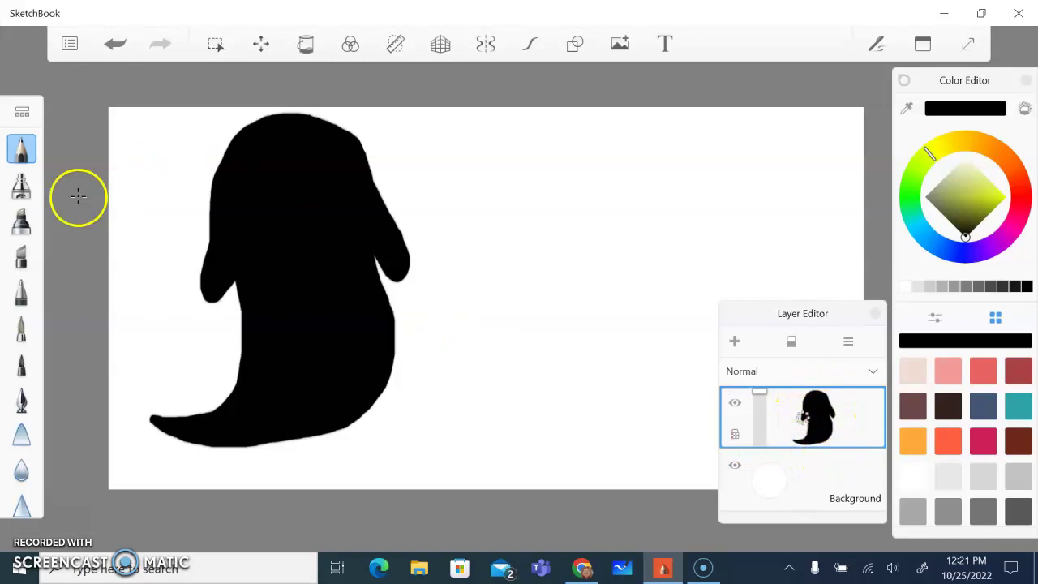
Set up the Paintbrush with 50% opacity and a bright yellow-green colour.
left_click(28, 335)
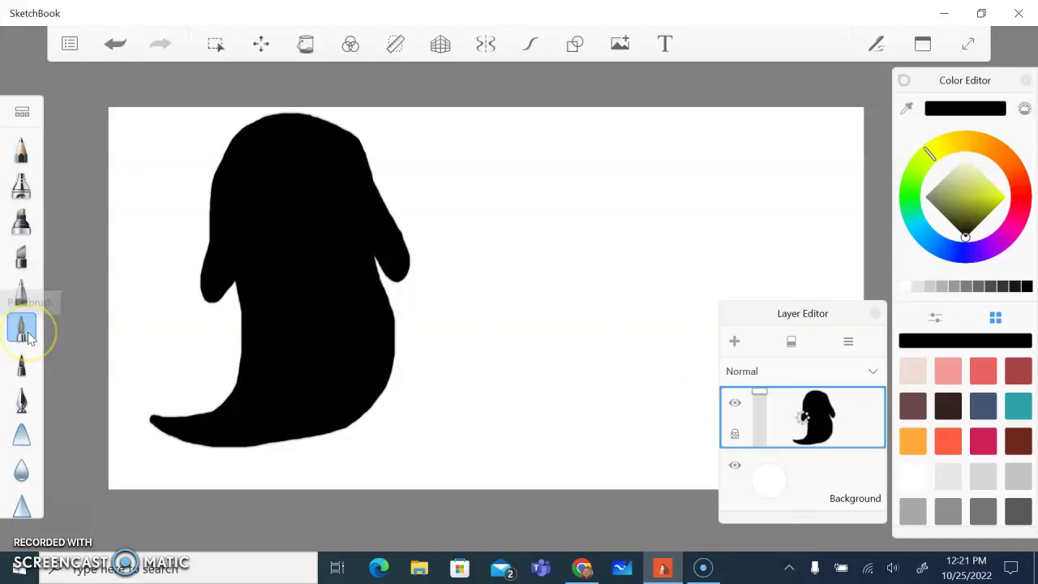
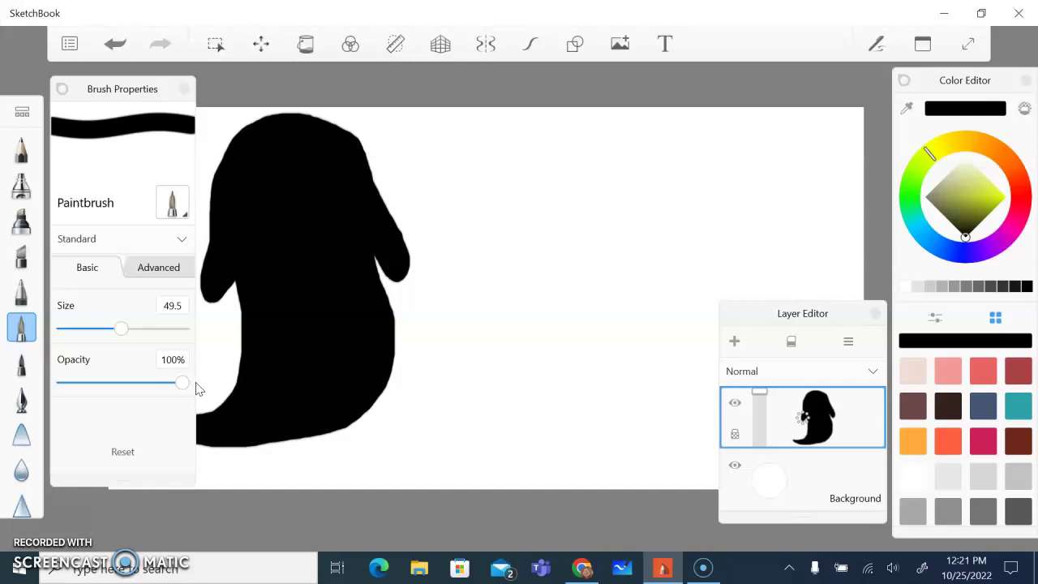
left_click_drag(188, 388, 125, 384)
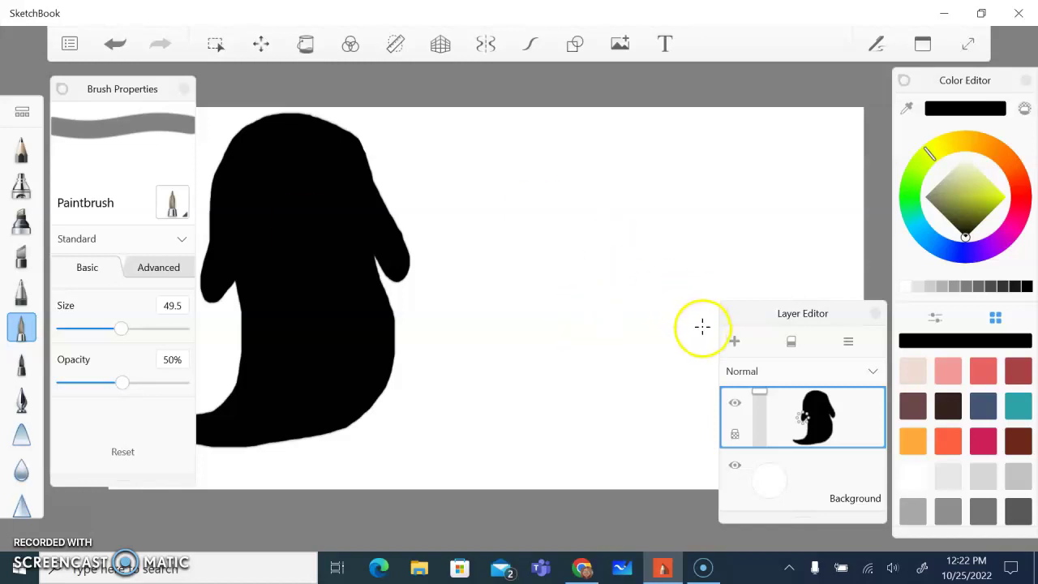
left_click_drag(384, 174, 366, 178)
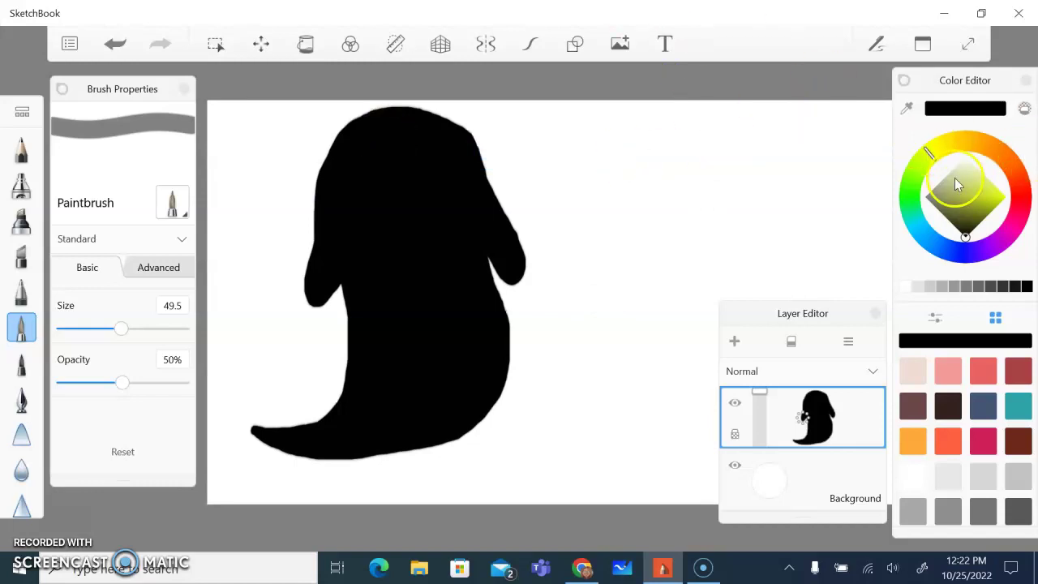
left_click(930, 150)
left_click(1003, 202)
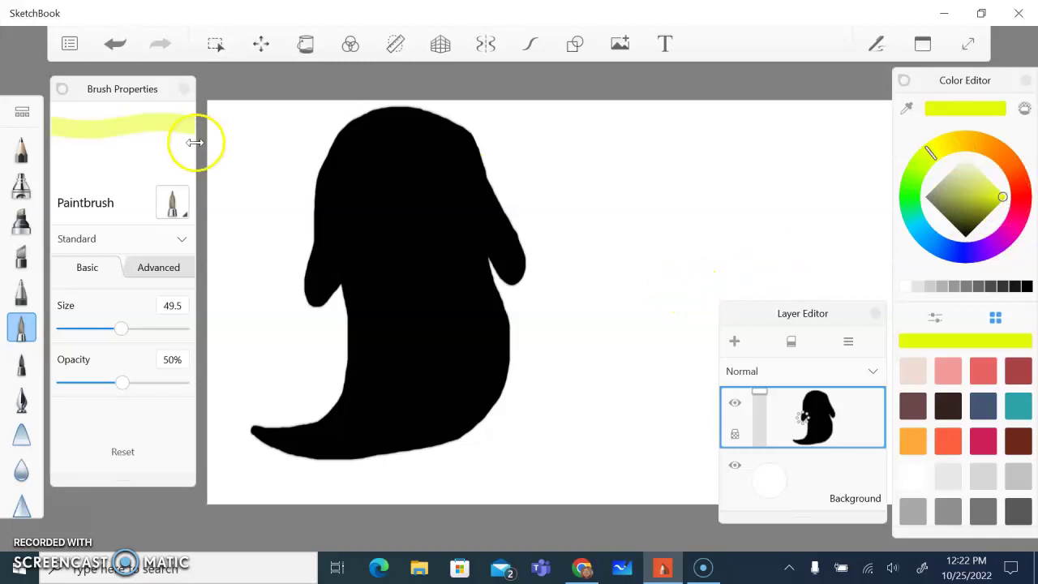
Paint the left half of the black ghost with the half-transparent yellow-green brush.
left_click(485, 190)
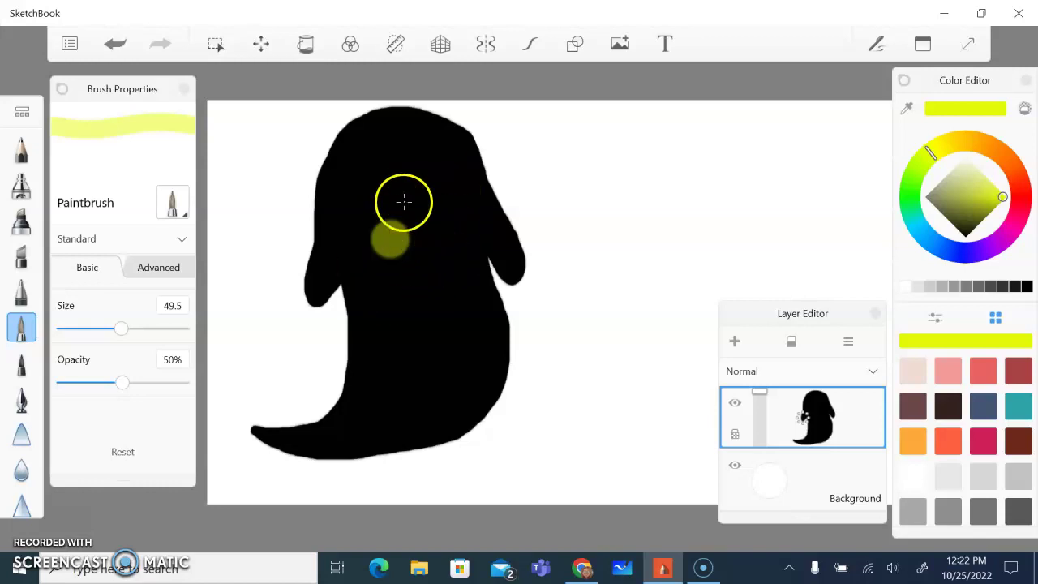
mouse_move(364, 273)
left_mouse_down()
mouse_move(303, 301)
mouse_move(328, 254)
mouse_move(344, 308)
mouse_move(323, 233)
mouse_move(357, 154)
mouse_move(359, 111)
mouse_move(379, 110)
mouse_move(344, 184)
mouse_move(388, 202)
mouse_move(403, 234)
mouse_move(393, 292)
mouse_move(356, 381)
mouse_move(333, 387)
mouse_move(336, 187)
mouse_move(390, 304)
left_mouse_up()
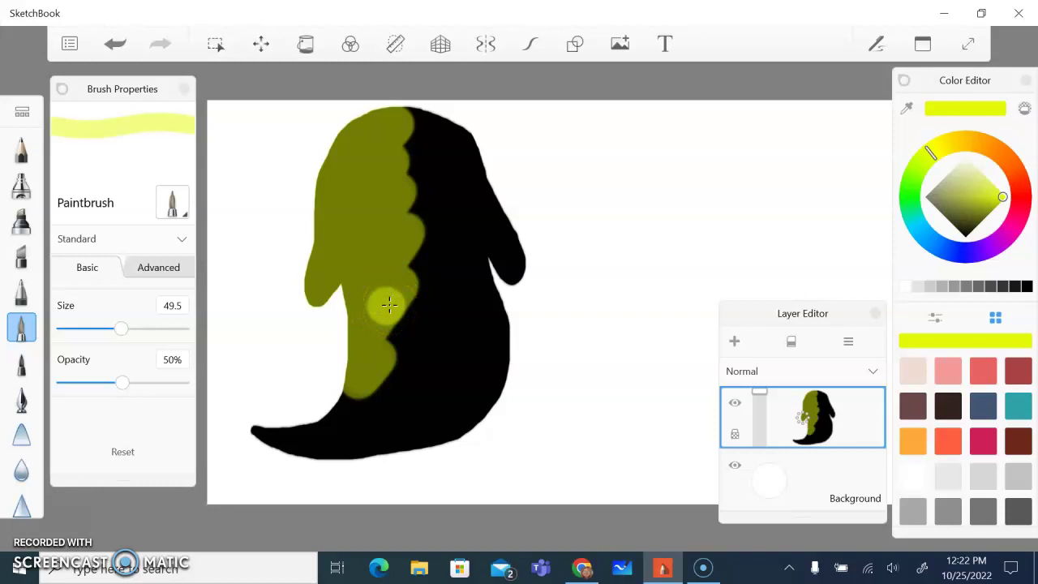
mouse_move(390, 304)
left_mouse_down()
mouse_move(405, 190)
mouse_move(404, 243)
left_mouse_up()
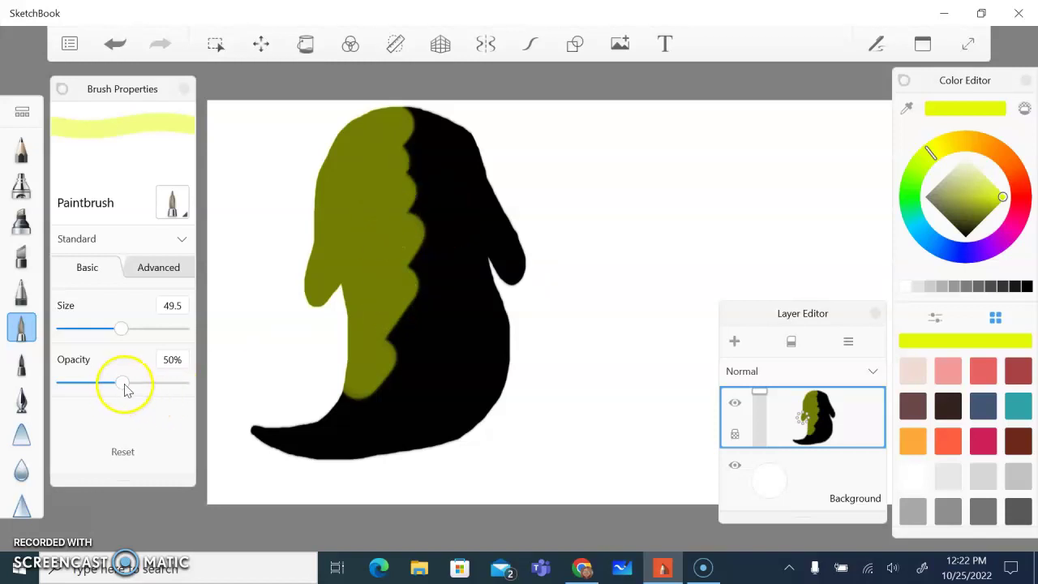
Raise the Paintbrush opacity to 100% and paint the entire ghost bright yellow-green.
left_click_drag(124, 387, 200, 387)
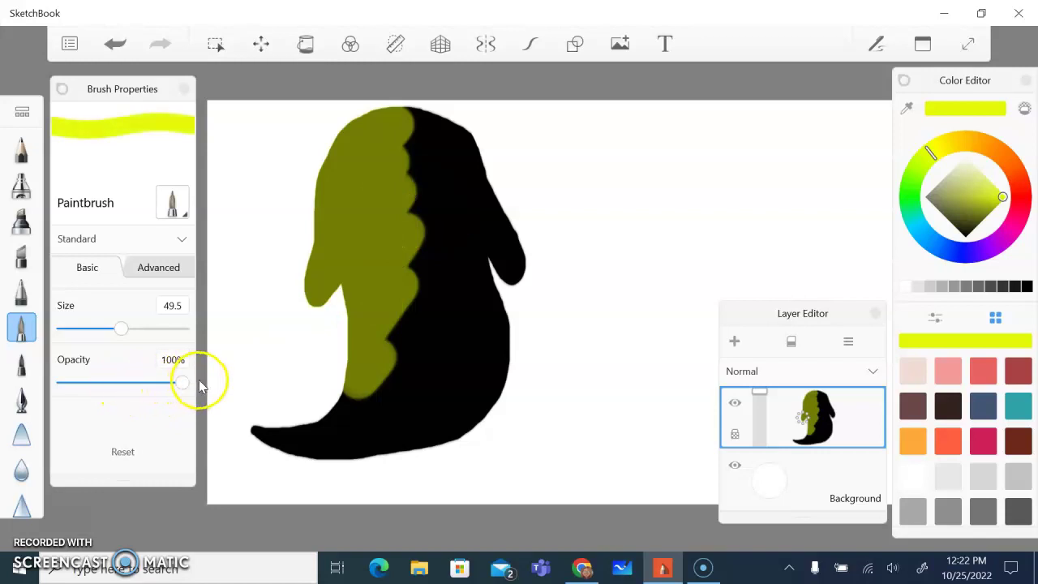
mouse_move(378, 138)
left_mouse_down()
mouse_move(431, 106)
mouse_move(428, 116)
mouse_move(508, 120)
mouse_move(422, 140)
mouse_move(408, 124)
mouse_move(449, 159)
mouse_move(539, 304)
mouse_move(429, 192)
mouse_move(576, 337)
mouse_move(414, 285)
mouse_move(493, 310)
mouse_move(436, 259)
mouse_move(511, 280)
mouse_move(463, 217)
left_mouse_up()
mouse_move(347, 167)
left_mouse_down()
mouse_move(407, 240)
mouse_move(315, 209)
mouse_move(389, 301)
mouse_move(368, 313)
mouse_move(394, 370)
mouse_move(508, 459)
mouse_move(526, 378)
mouse_move(398, 413)
mouse_move(338, 413)
mouse_move(364, 456)
mouse_move(254, 408)
mouse_move(310, 473)
left_mouse_up()
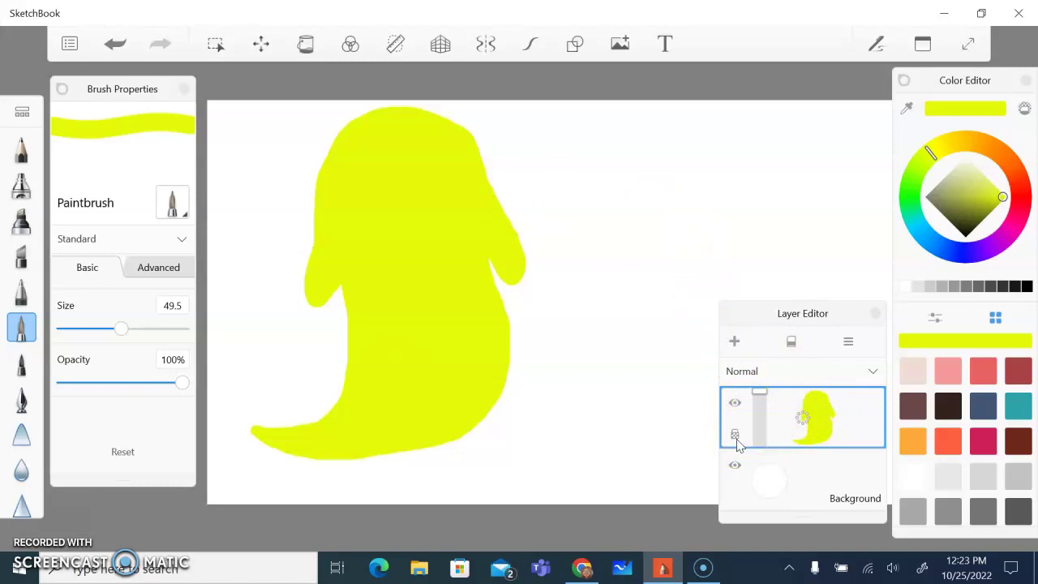
Add a new layer above the ghost layer and paint a short yellow-green stroke on the empty canvas beside the ghost.
left_click(736, 344)
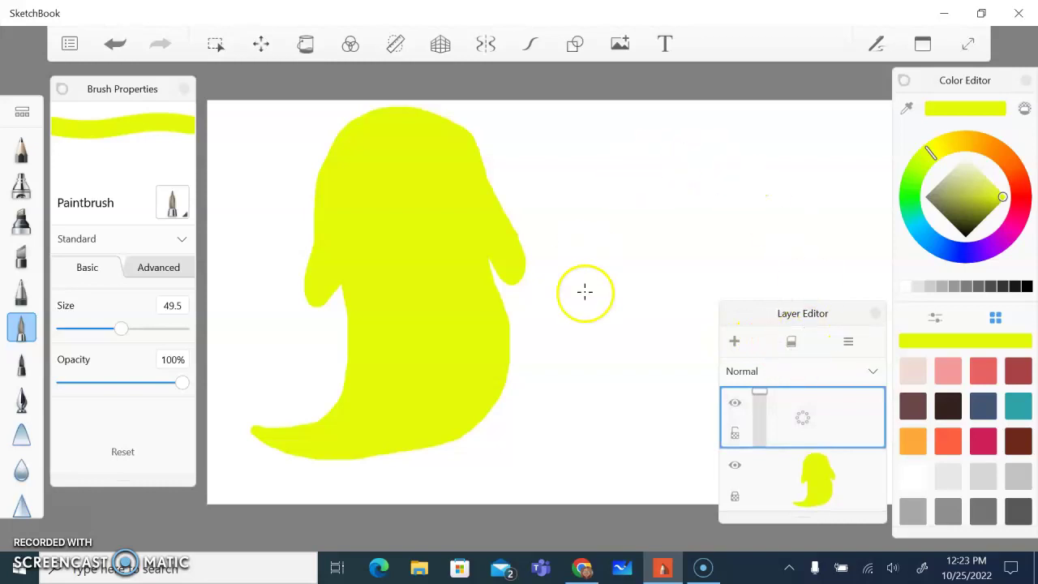
left_click_drag(805, 419, 817, 430)
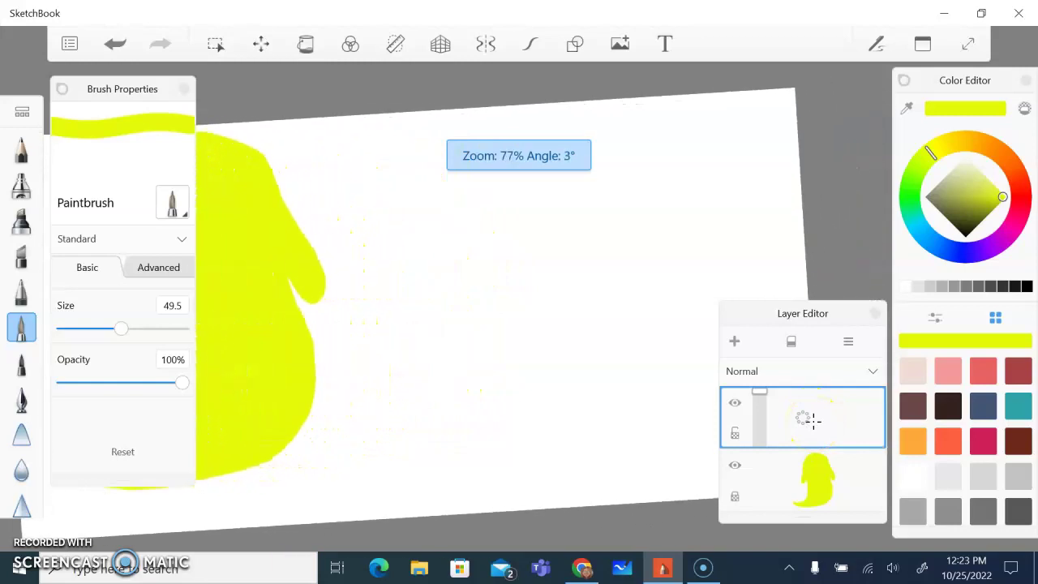
mouse_move(814, 420)
left_mouse_down()
mouse_move(635, 276)
mouse_move(582, 334)
mouse_move(543, 312)
mouse_move(524, 258)
mouse_move(480, 218)
mouse_move(464, 214)
mouse_move(437, 261)
mouse_move(410, 248)
mouse_move(446, 277)
mouse_move(450, 236)
left_mouse_up()
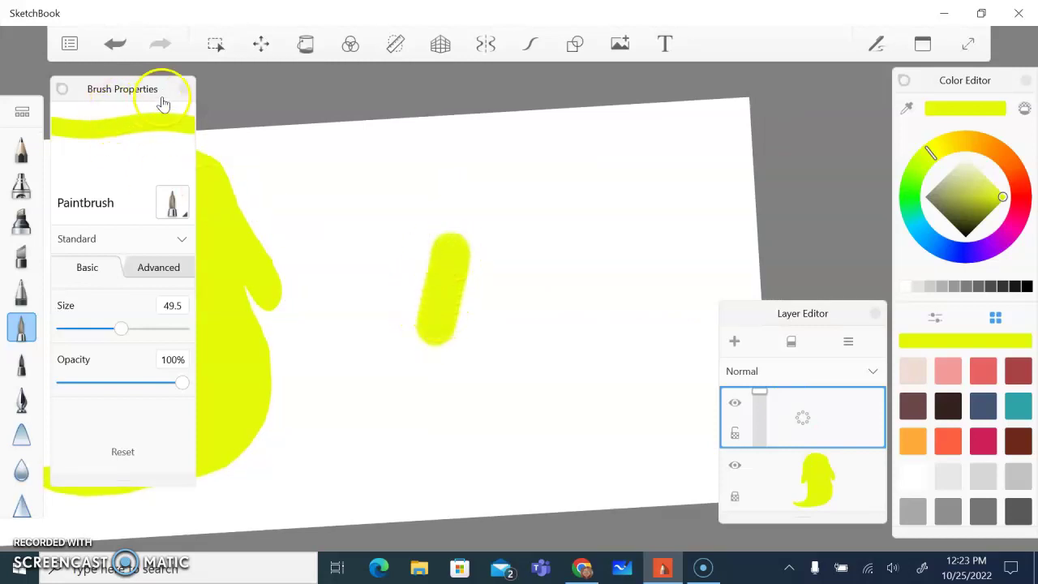
Undo the yellow-green stroke and outline a witch hat with a band and wide brim in black Pencil beside the ghost.
left_click(185, 88)
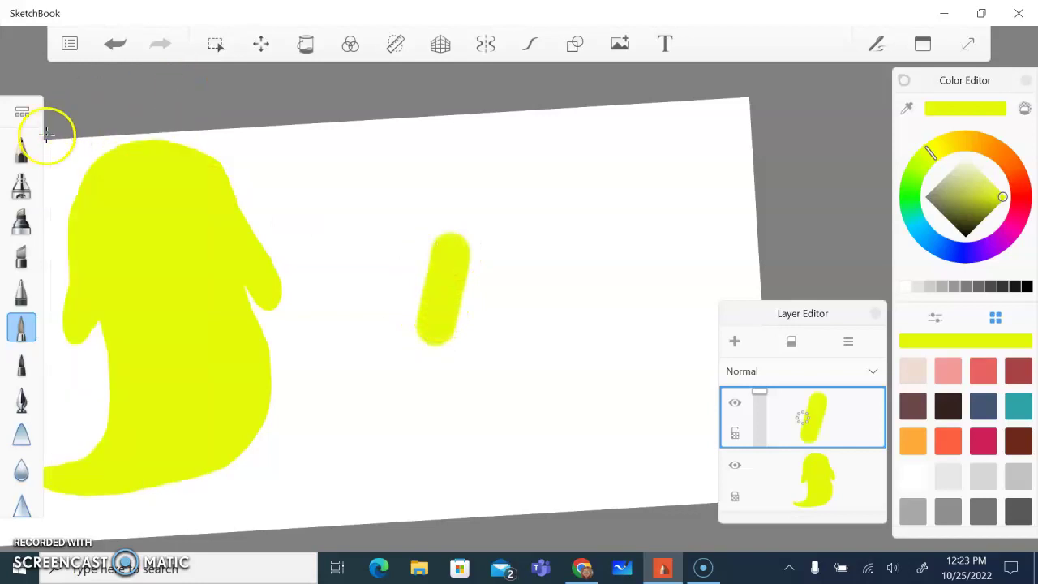
left_click(22, 148)
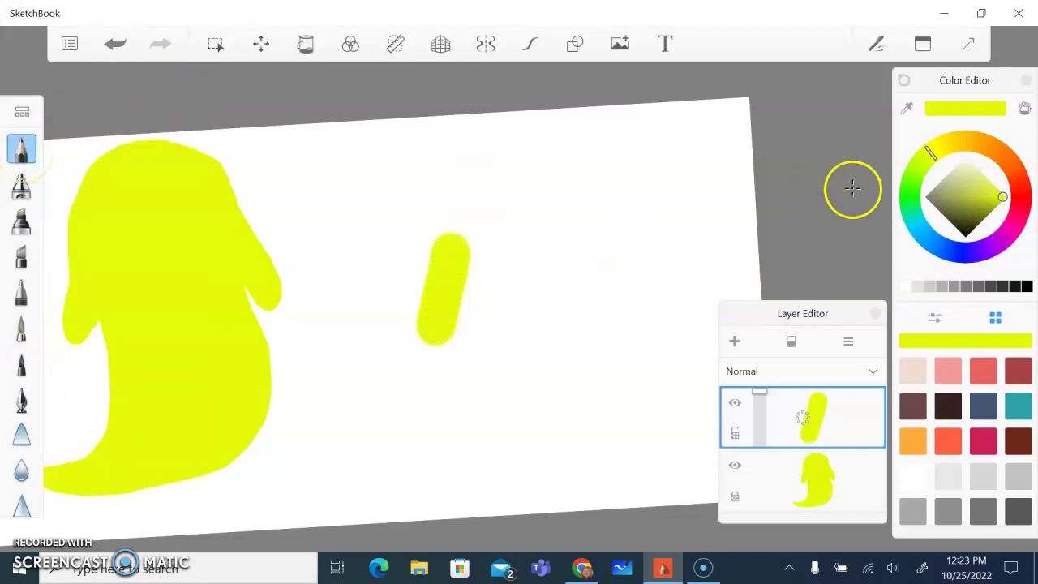
left_click(118, 43)
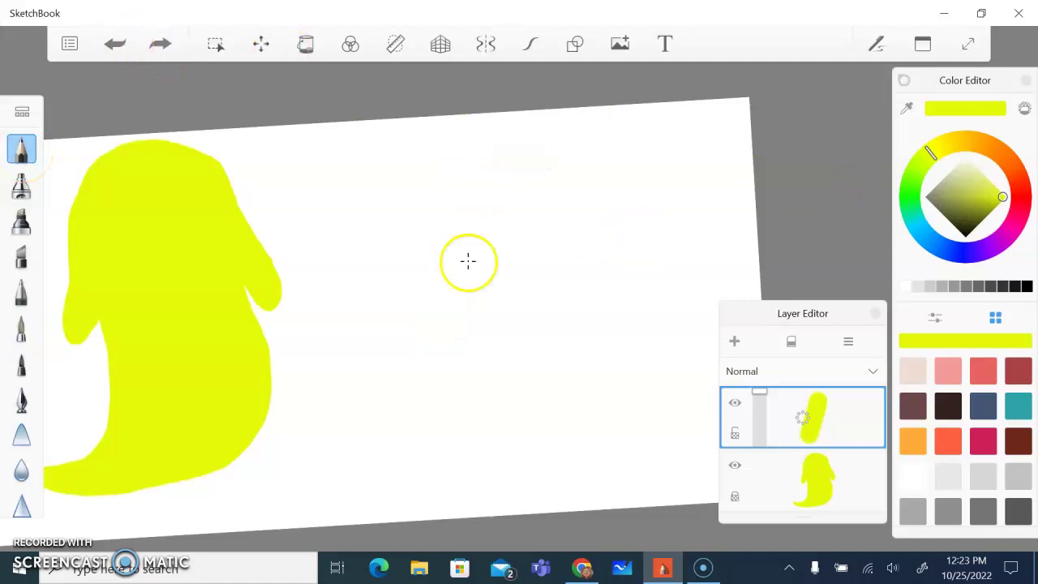
left_click(1027, 287)
mouse_move(437, 301)
left_mouse_down()
mouse_move(470, 185)
mouse_move(512, 145)
mouse_move(595, 178)
mouse_move(568, 189)
mouse_move(530, 190)
mouse_move(526, 180)
mouse_move(558, 294)
mouse_move(437, 301)
mouse_move(447, 270)
mouse_move(519, 278)
mouse_move(555, 264)
left_mouse_up()
mouse_move(445, 259)
left_mouse_down()
mouse_move(406, 262)
mouse_move(382, 295)
mouse_move(430, 338)
mouse_move(463, 340)
mouse_move(531, 337)
mouse_move(579, 310)
mouse_move(600, 278)
mouse_move(575, 254)
left_mouse_up()
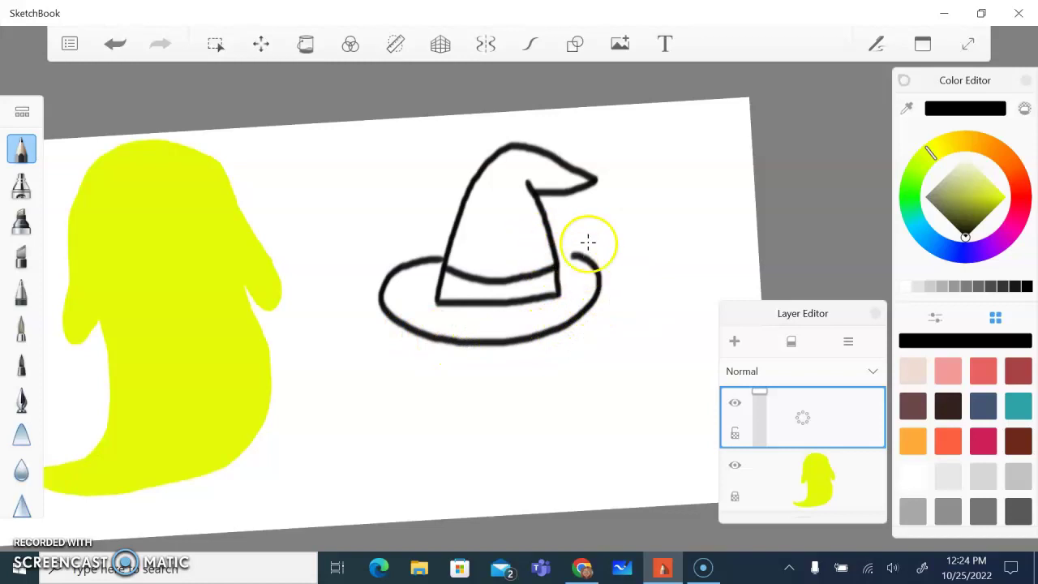
left_click_drag(581, 256, 551, 258)
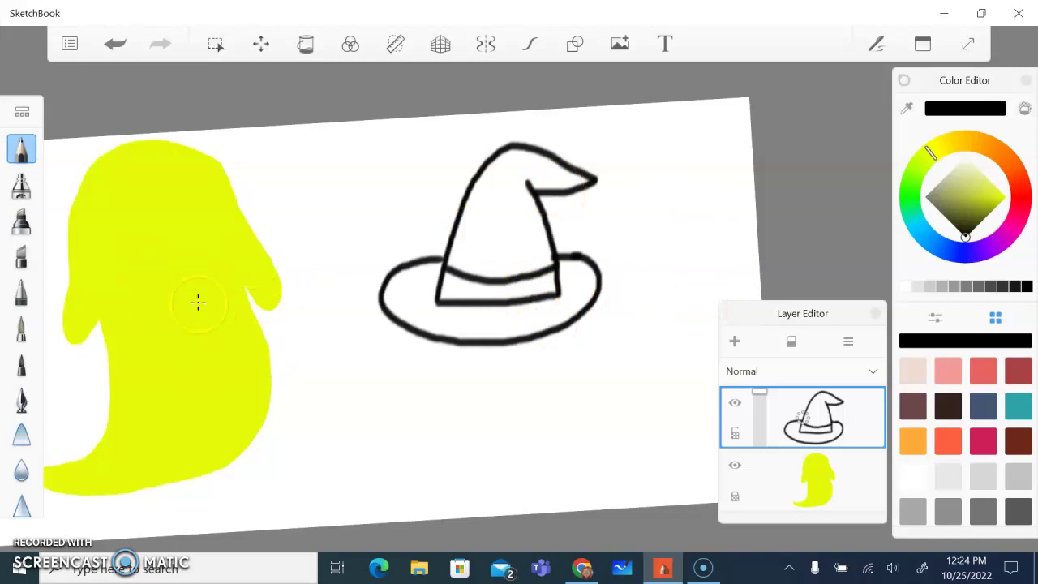
Flood fill the hat's crown, band and brim with solid black.
left_click(306, 44)
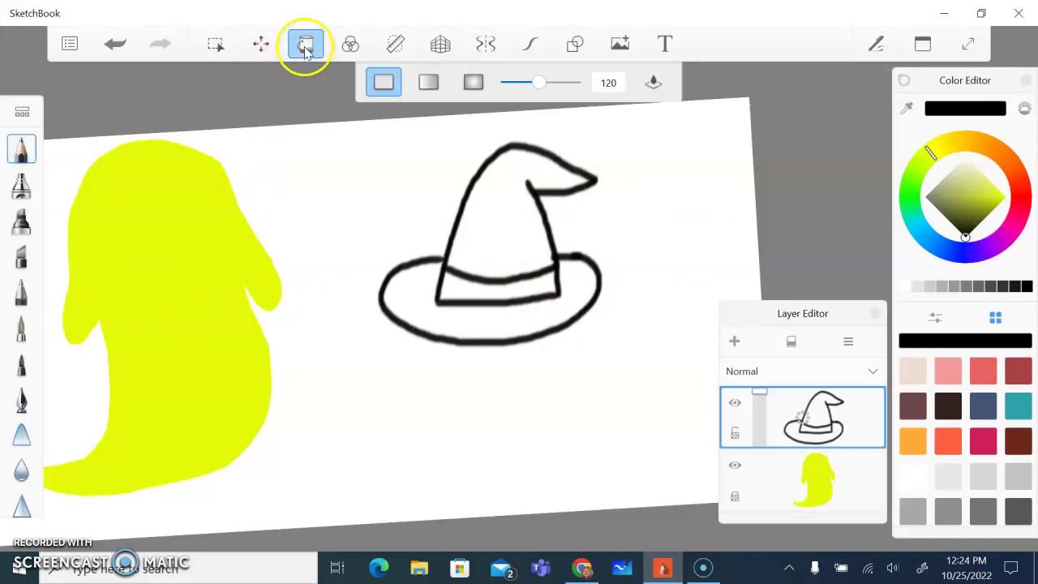
left_click(504, 235)
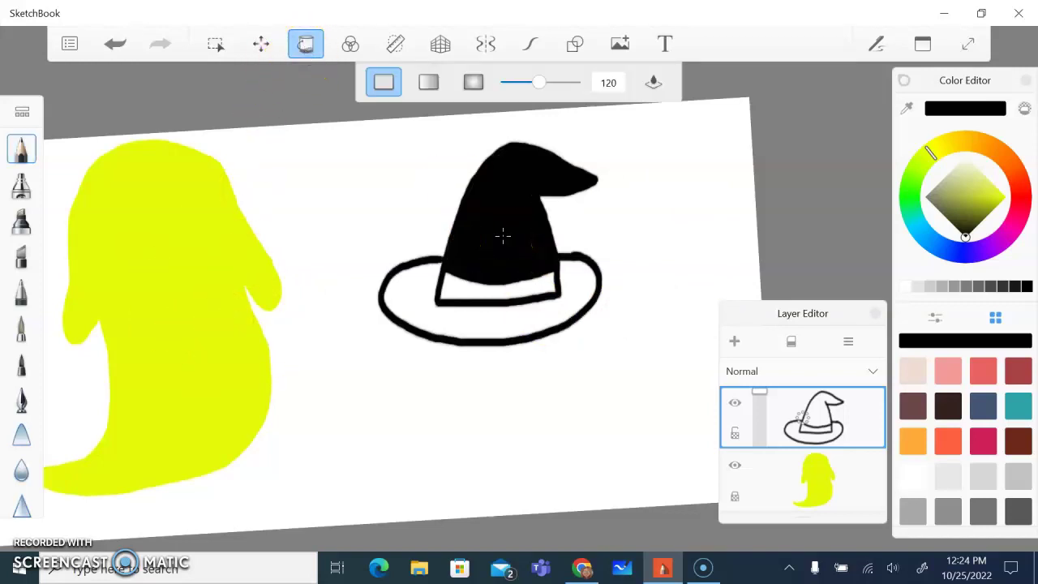
left_click(507, 296)
left_click(503, 316)
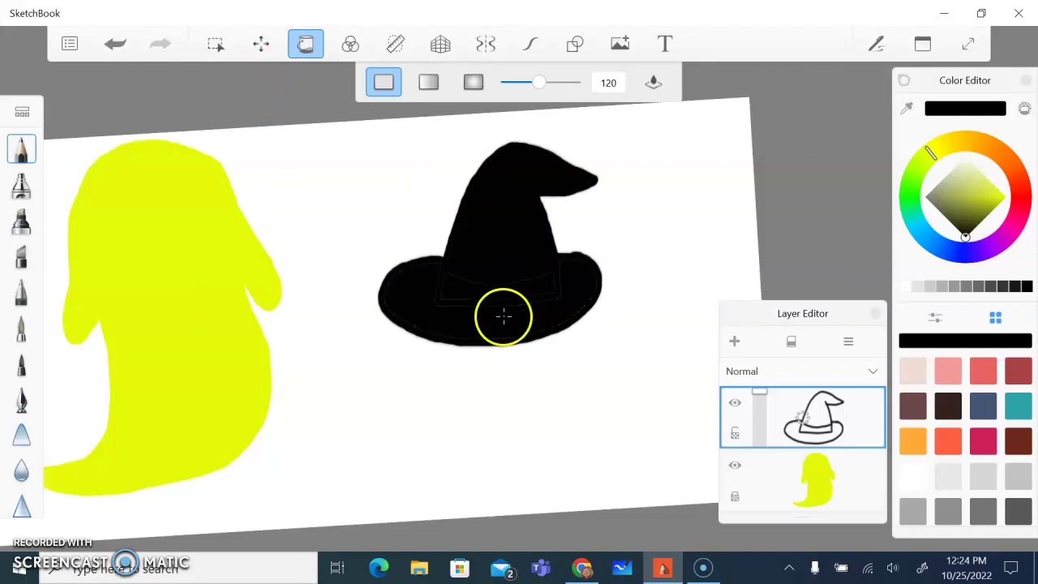
left_click(500, 294)
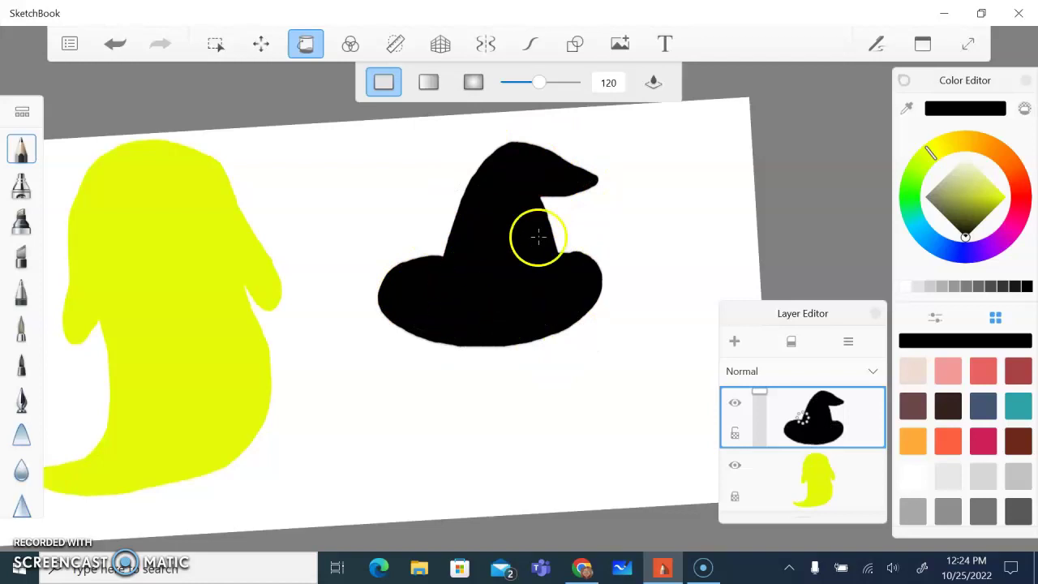
left_click(309, 44)
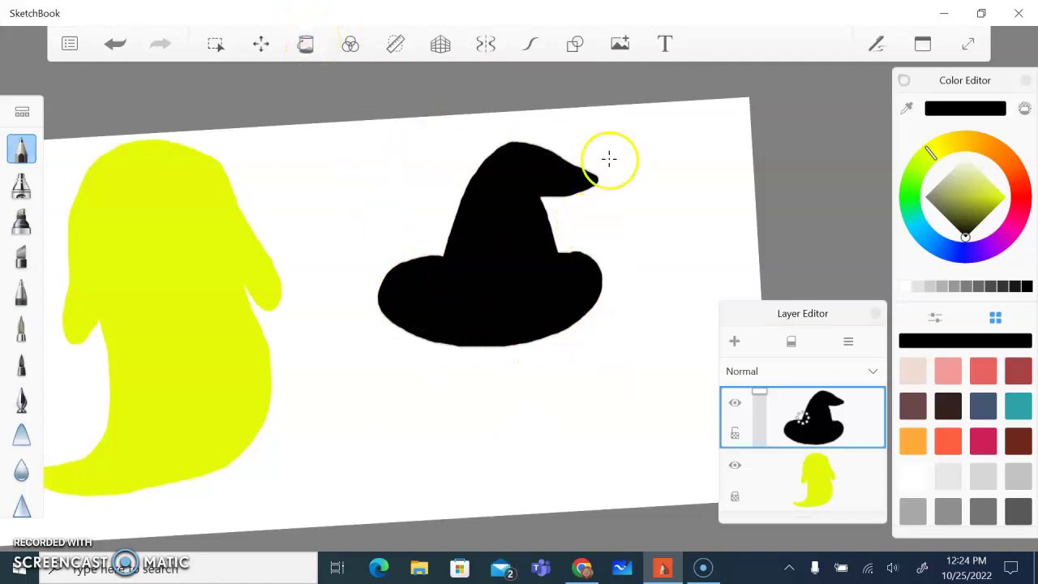
Lock transparency on the hat layer and paint the entire hat bright blue with the Paintbrush.
left_click(735, 436)
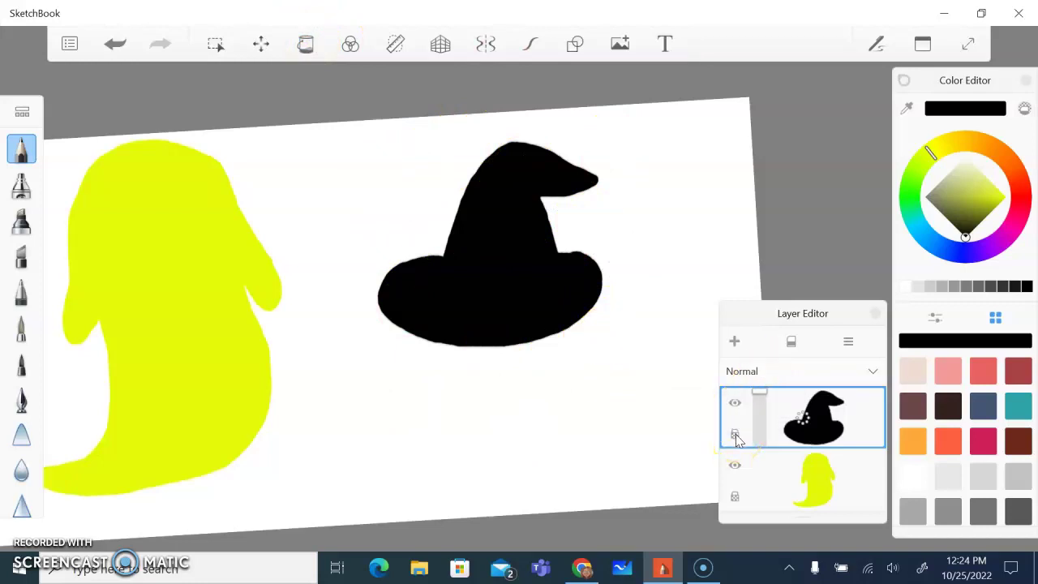
left_click(24, 331)
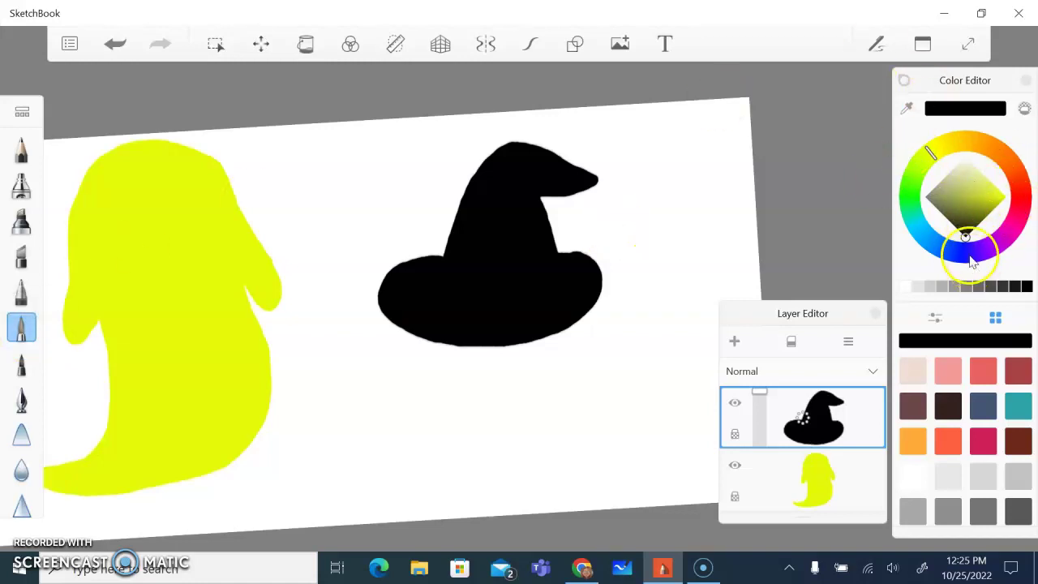
left_click(967, 257)
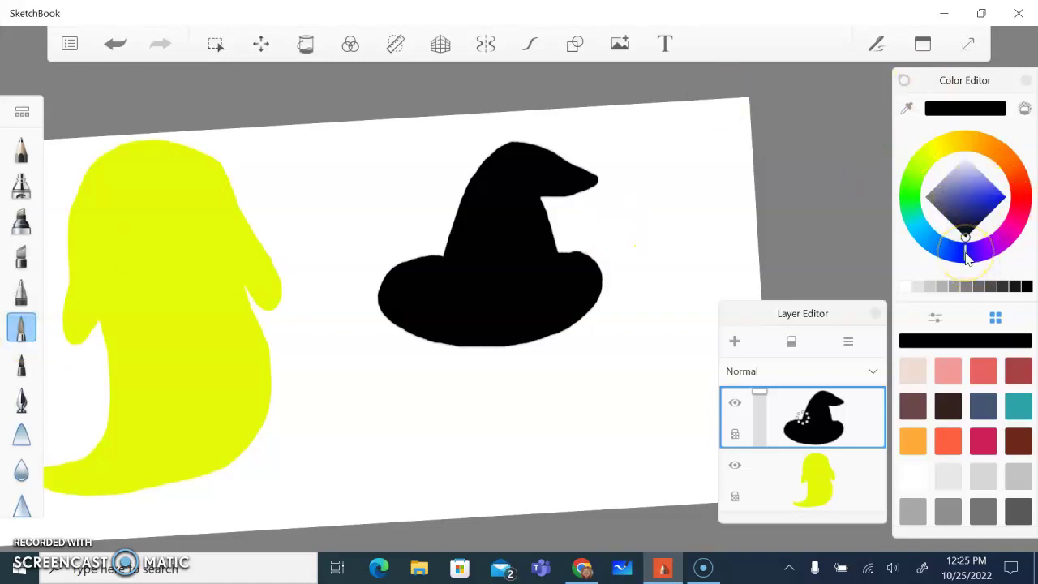
left_click(1001, 197)
mouse_move(609, 268)
left_mouse_down()
mouse_move(579, 294)
mouse_move(581, 272)
left_mouse_up()
mouse_move(572, 239)
left_mouse_down()
mouse_move(542, 332)
mouse_move(486, 317)
mouse_move(503, 241)
mouse_move(561, 107)
mouse_move(517, 137)
mouse_move(419, 247)
mouse_move(381, 315)
mouse_move(421, 267)
left_mouse_up()
mouse_move(588, 180)
left_mouse_down()
mouse_move(549, 284)
mouse_move(582, 330)
left_mouse_up()
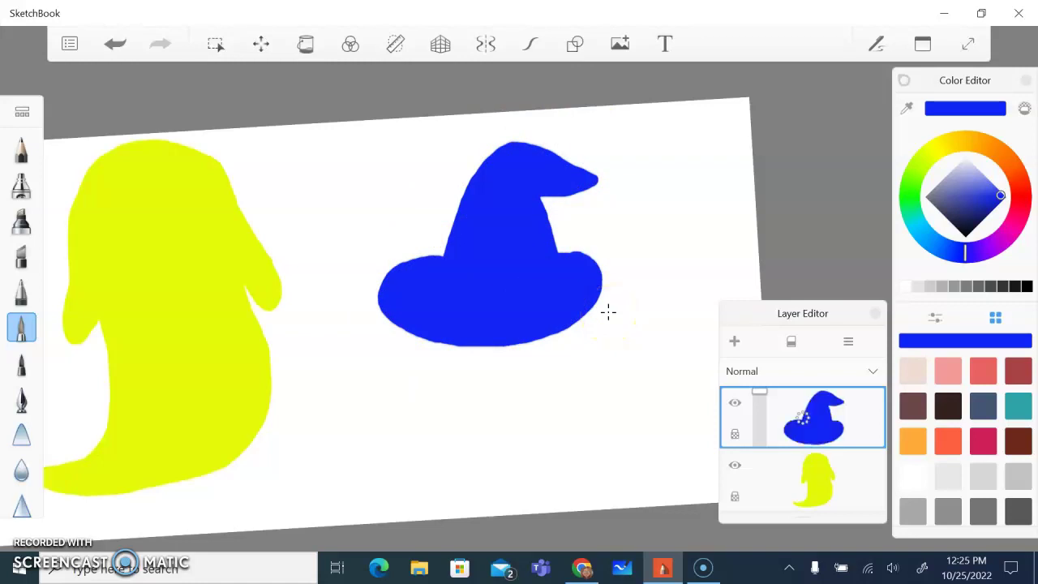
left_click(21, 328)
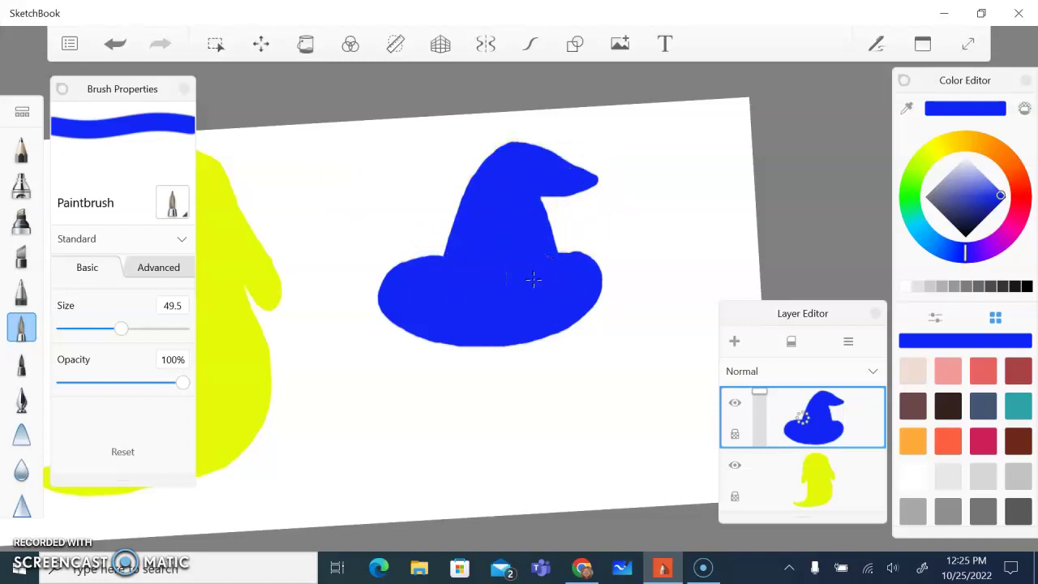
left_click(186, 89)
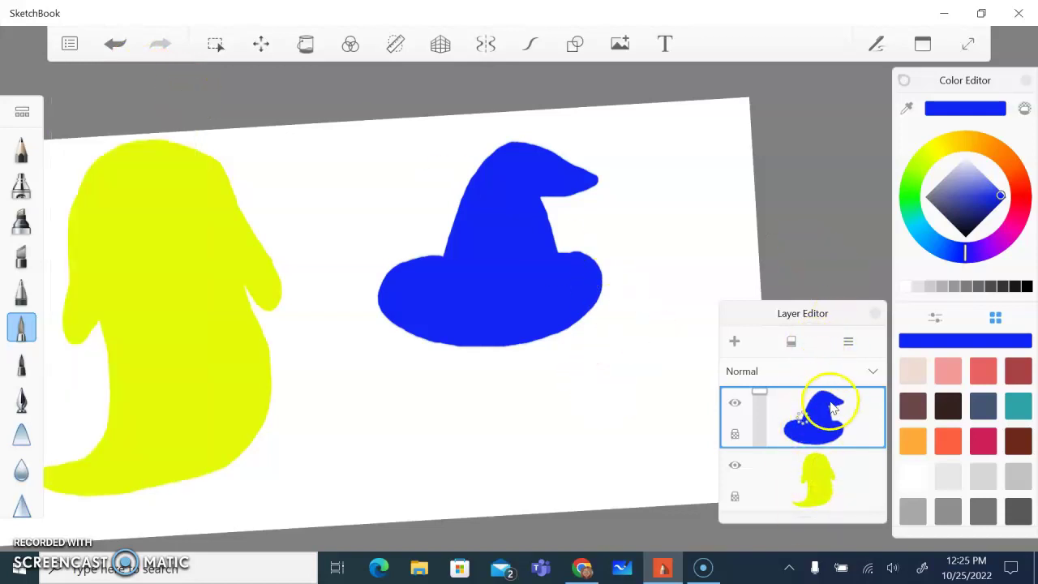
Turn off the transparency lock on both the hat and ghost layers.
left_click(735, 495)
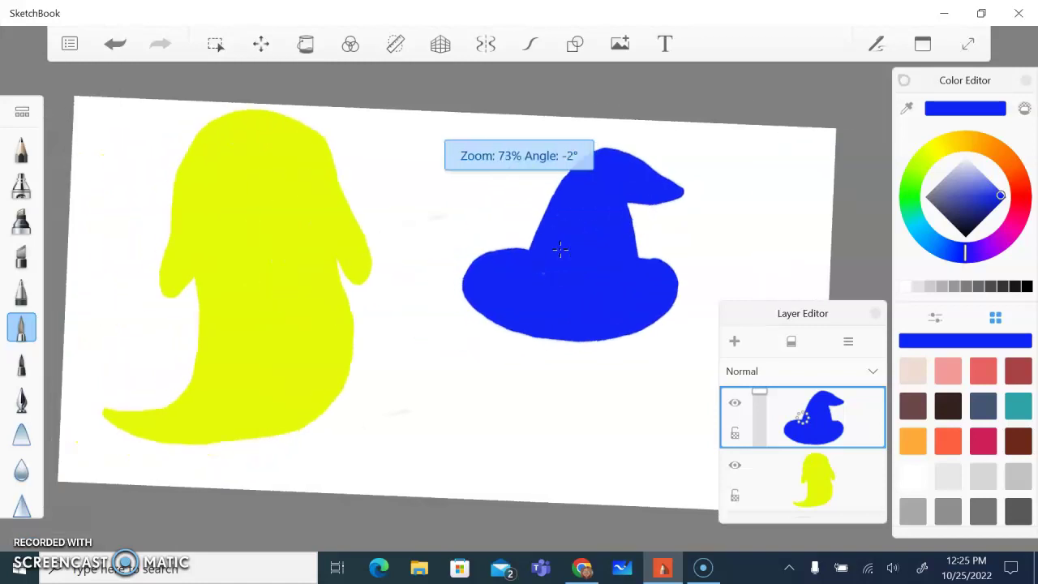
left_click(265, 50)
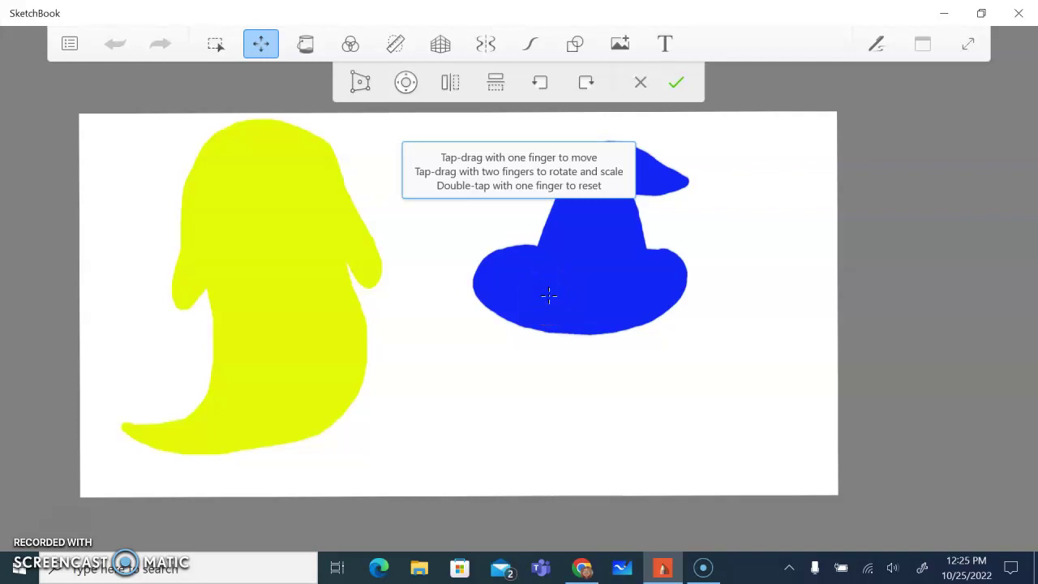
mouse_move(549, 295)
left_mouse_down()
mouse_move(493, 297)
mouse_move(605, 364)
mouse_move(508, 310)
mouse_move(556, 327)
mouse_move(544, 297)
left_mouse_up()
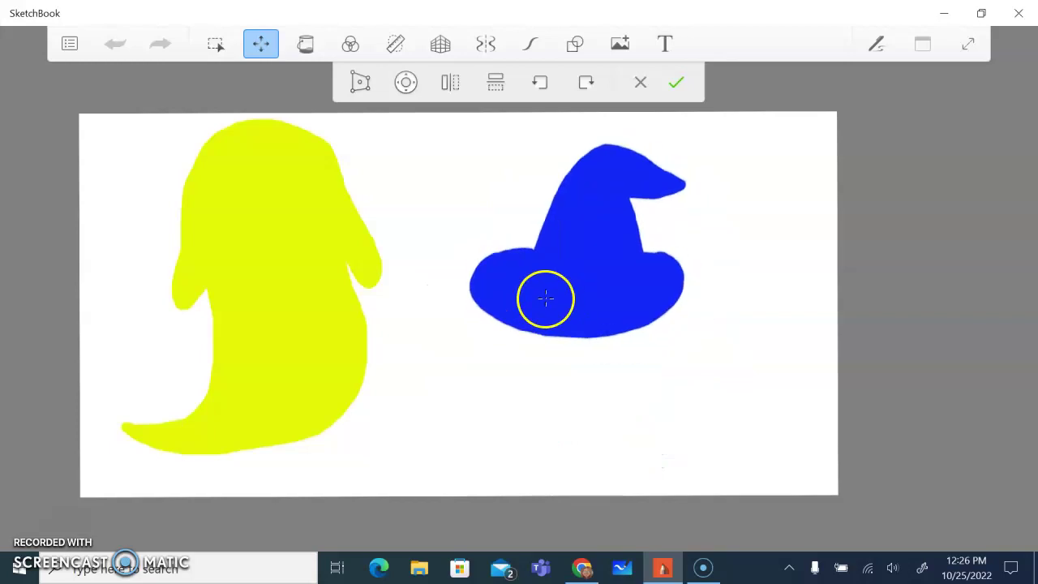
left_click(641, 83)
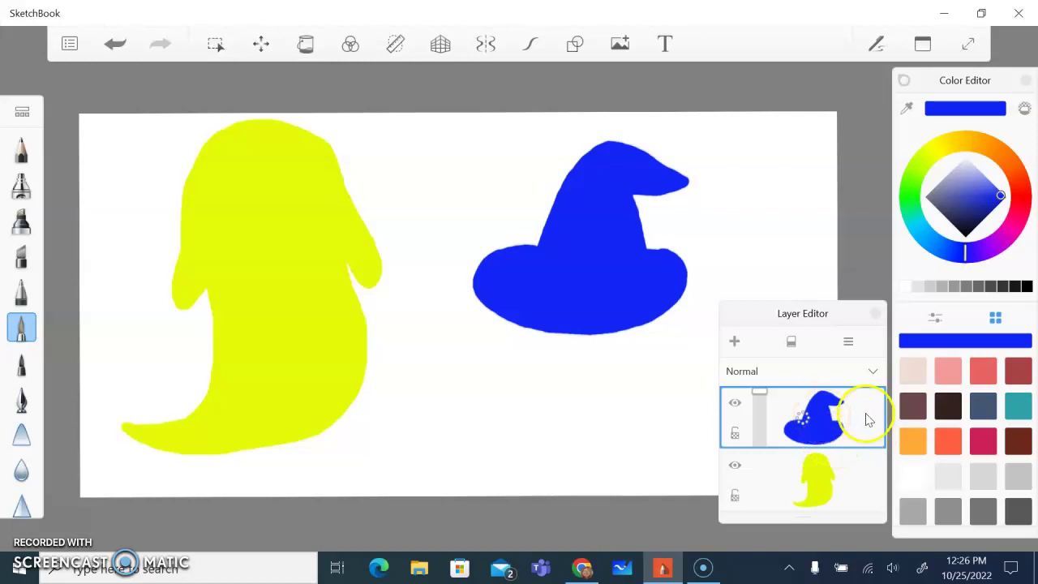
Move the blue hat so that it overlaps the right side of the ghost and apply the transform.
left_click(261, 44)
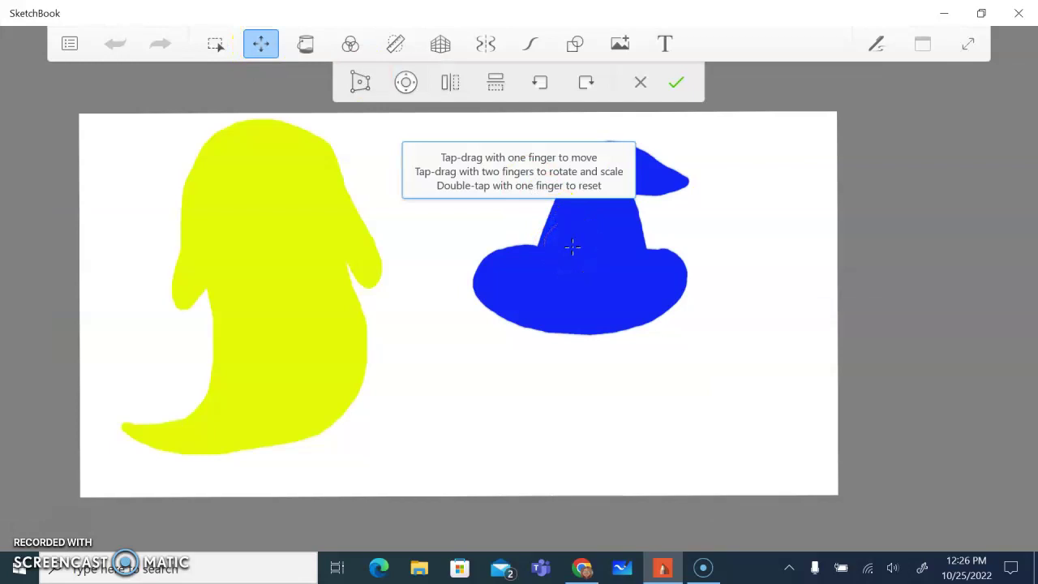
left_click_drag(572, 246, 340, 237)
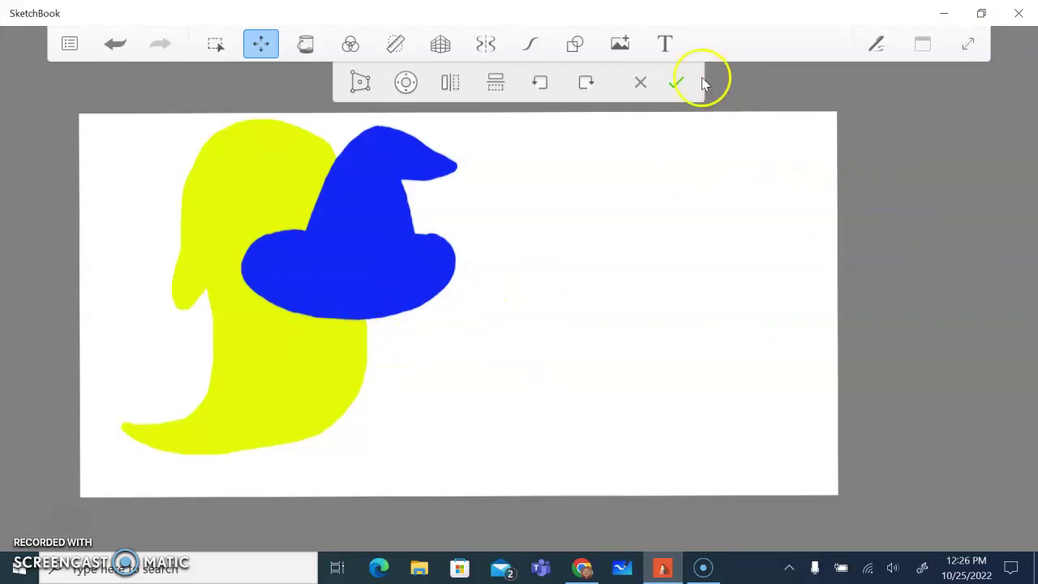
left_click(675, 83)
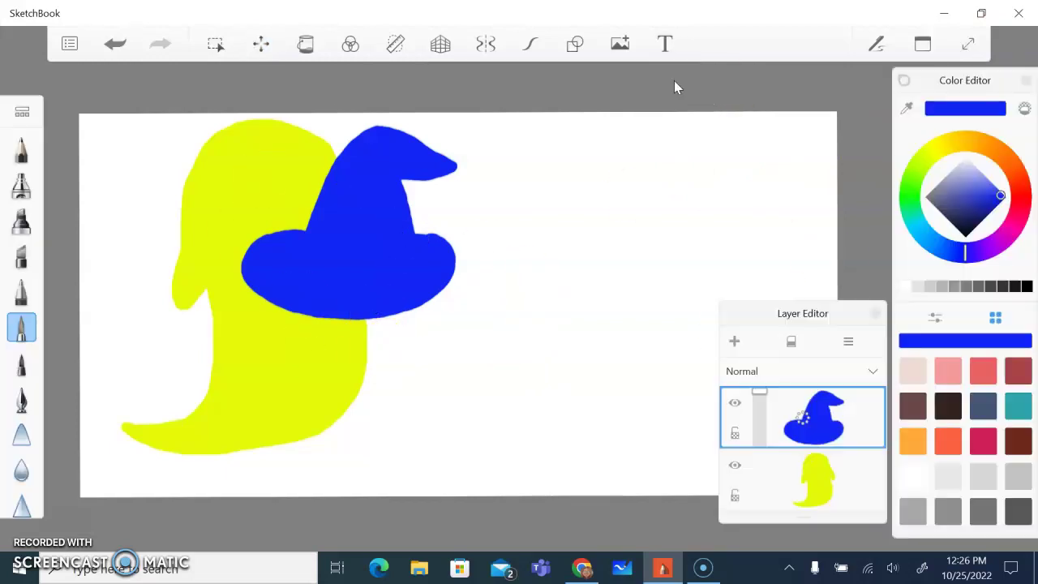
left_click_drag(848, 479, 656, 433)
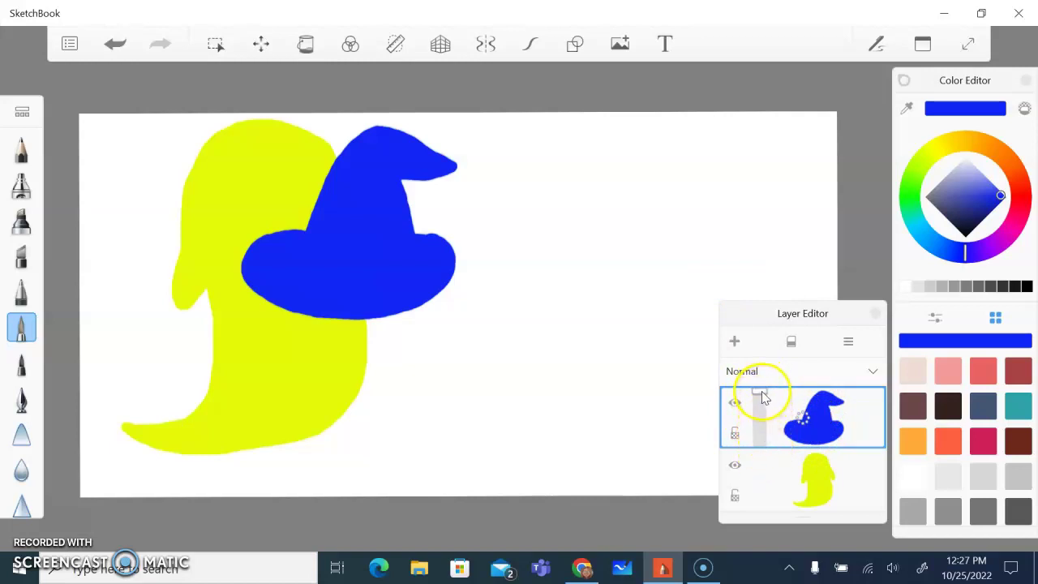
Try a reduced layer opacity of about 52% on the hat, test the ghost layer's opacity, and restore both layers to full opacity.
left_click_drag(761, 390, 764, 421)
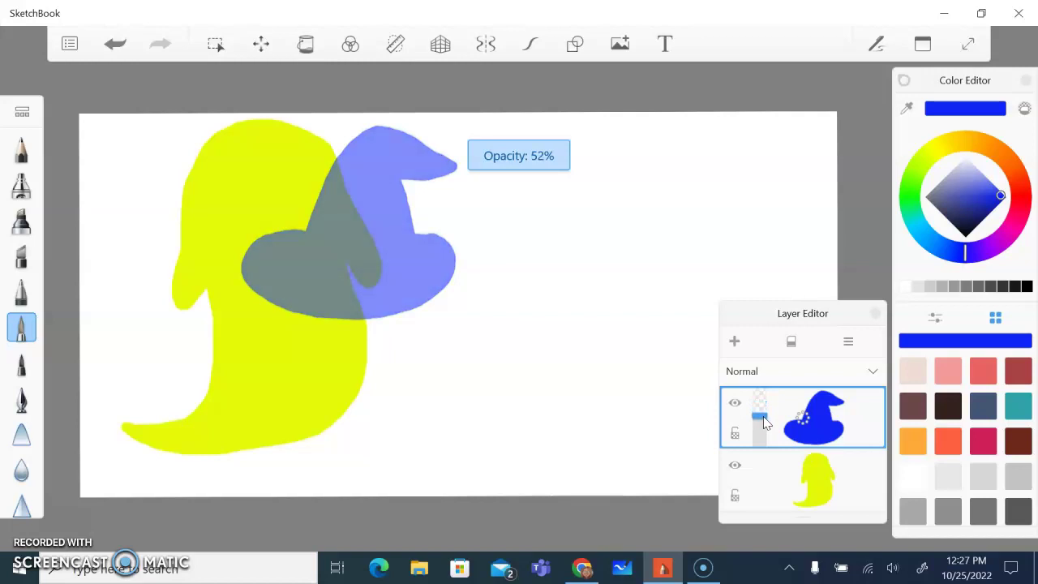
left_click_drag(765, 422, 764, 412)
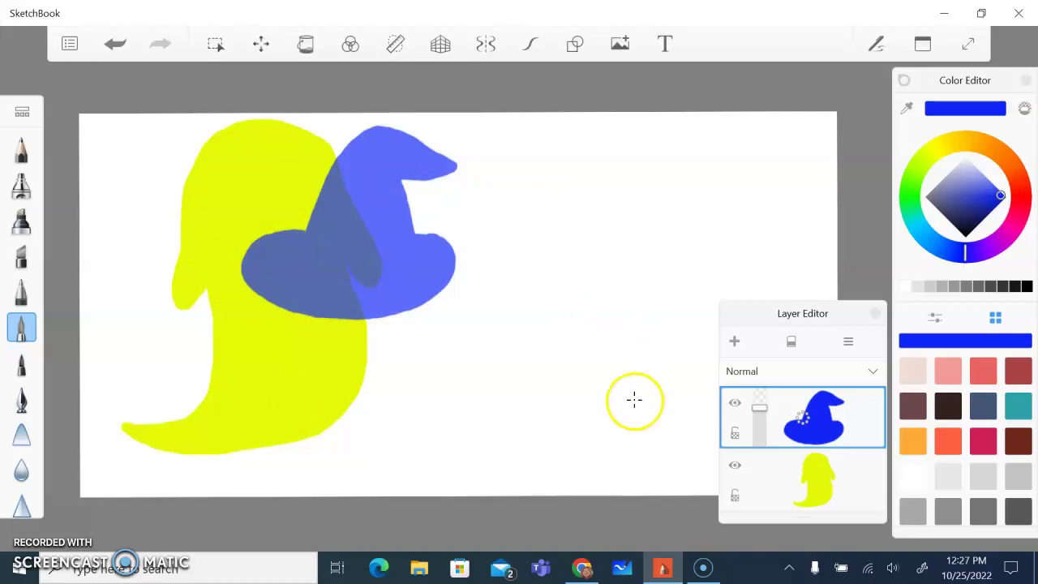
left_click(802, 473)
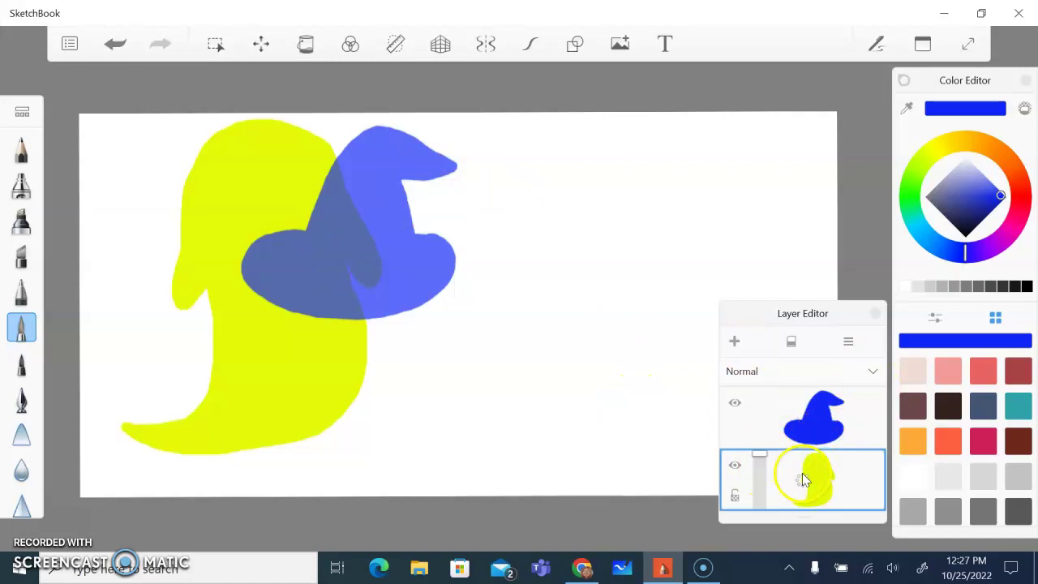
mouse_move(763, 460)
left_mouse_down()
mouse_move(769, 495)
mouse_move(765, 451)
mouse_move(768, 501)
mouse_move(769, 458)
left_mouse_up()
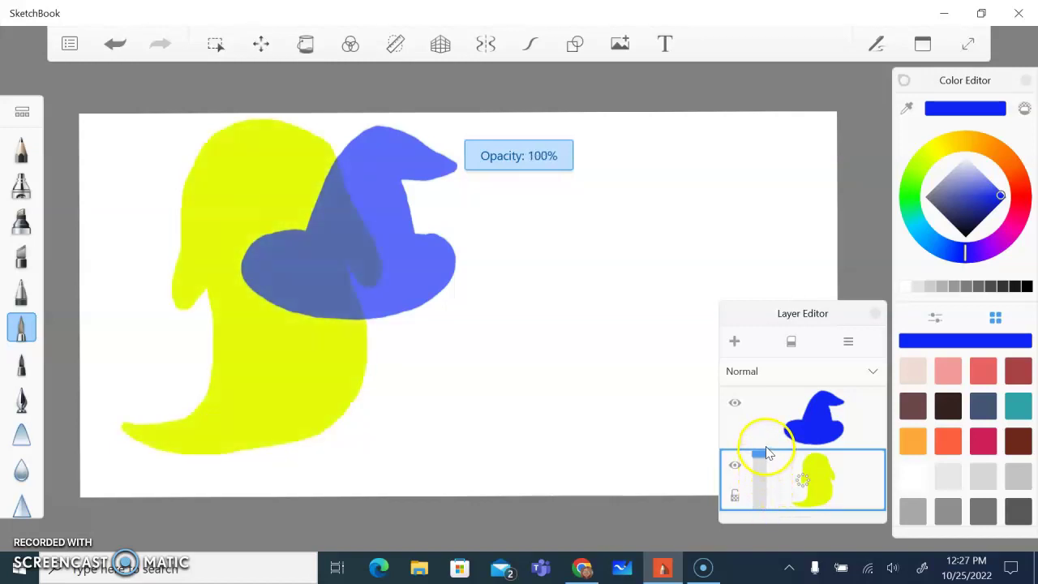
left_click(801, 415)
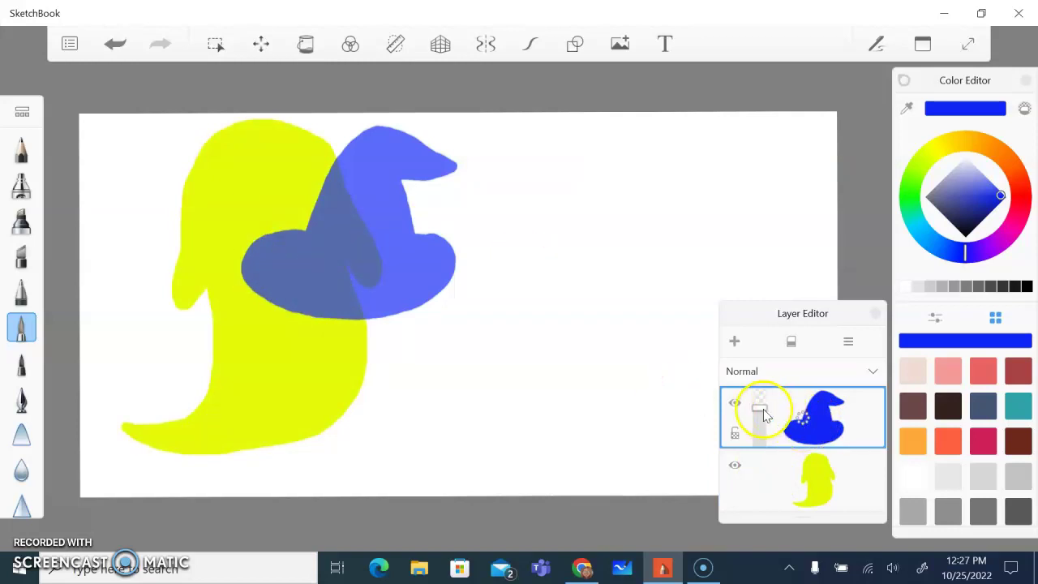
left_click_drag(759, 415, 758, 382)
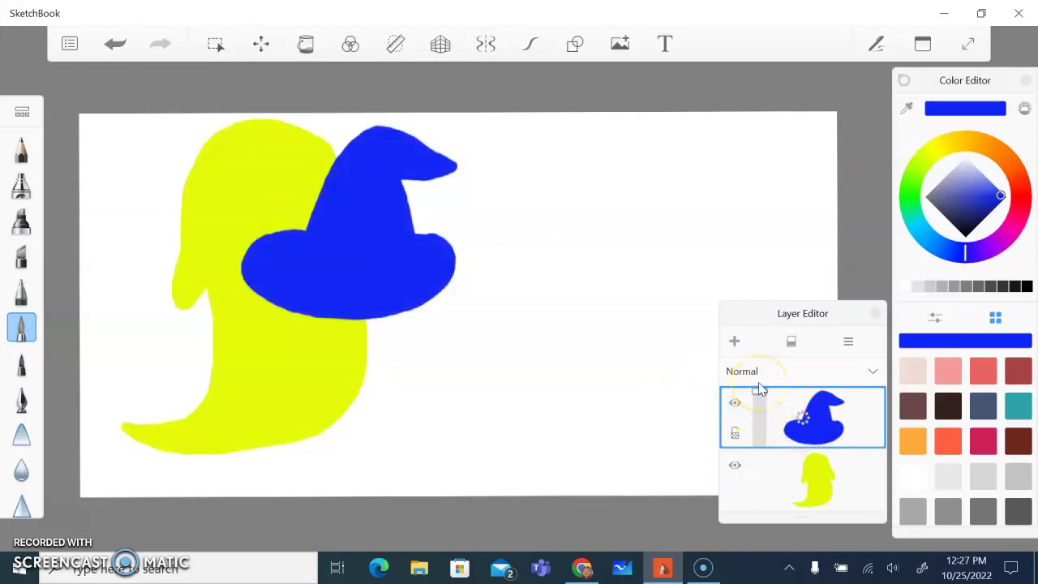
Move the hat layer below the ghost layer and return it to the top of the stack.
mouse_move(839, 409)
left_mouse_down()
mouse_move(827, 416)
mouse_move(799, 407)
mouse_move(795, 442)
mouse_move(819, 394)
mouse_move(804, 408)
mouse_move(827, 394)
mouse_move(819, 495)
mouse_move(851, 417)
mouse_move(868, 412)
mouse_move(854, 416)
mouse_move(857, 482)
mouse_move(854, 447)
mouse_move(858, 471)
left_mouse_up()
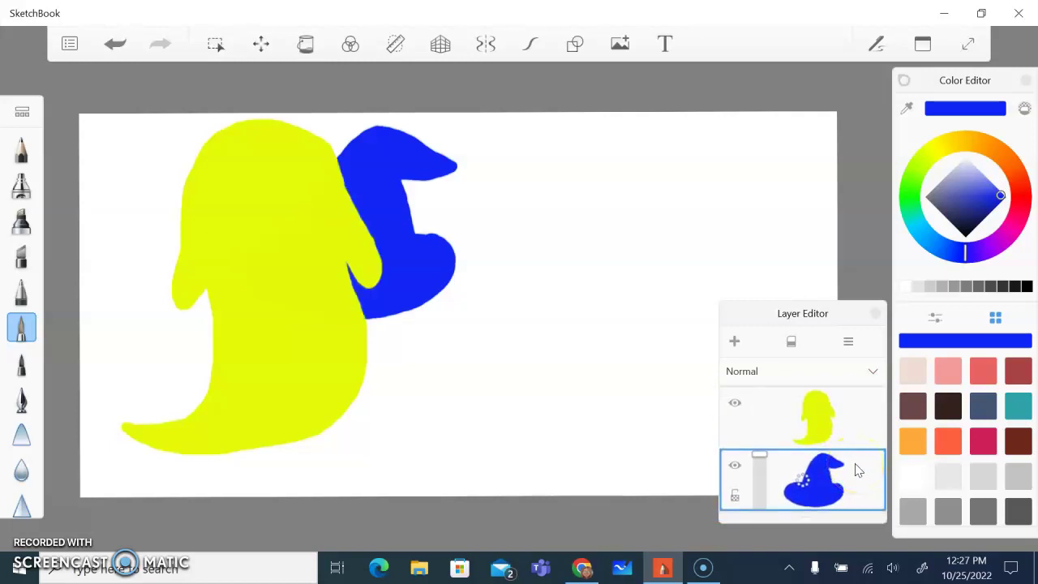
left_click_drag(857, 470, 859, 409)
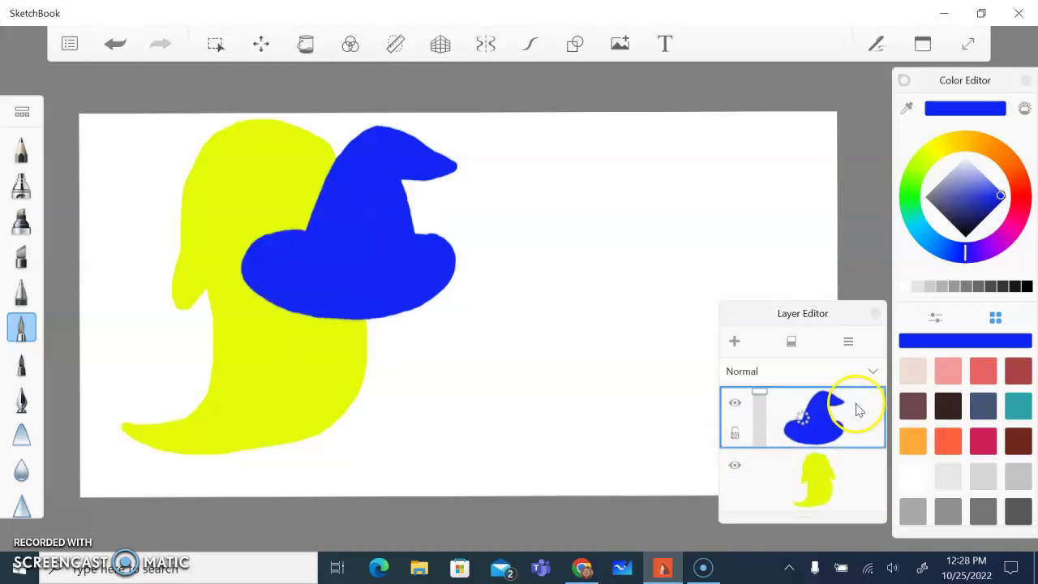
Examine the hat layer's merge options, including Merge With Below, without merging the layers.
left_click(805, 422)
left_click_drag(805, 423, 846, 381)
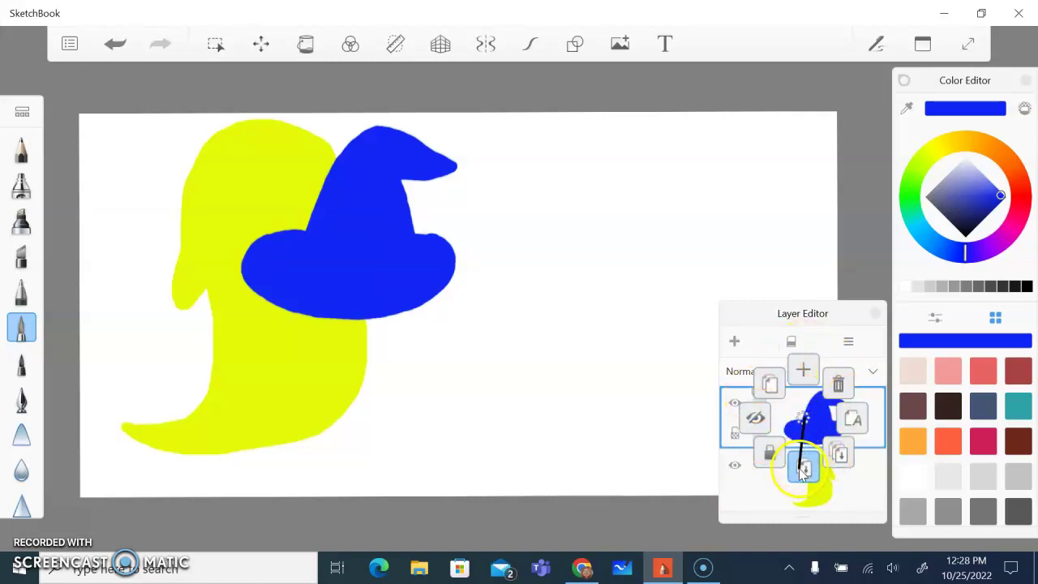
left_click_drag(802, 472, 807, 475)
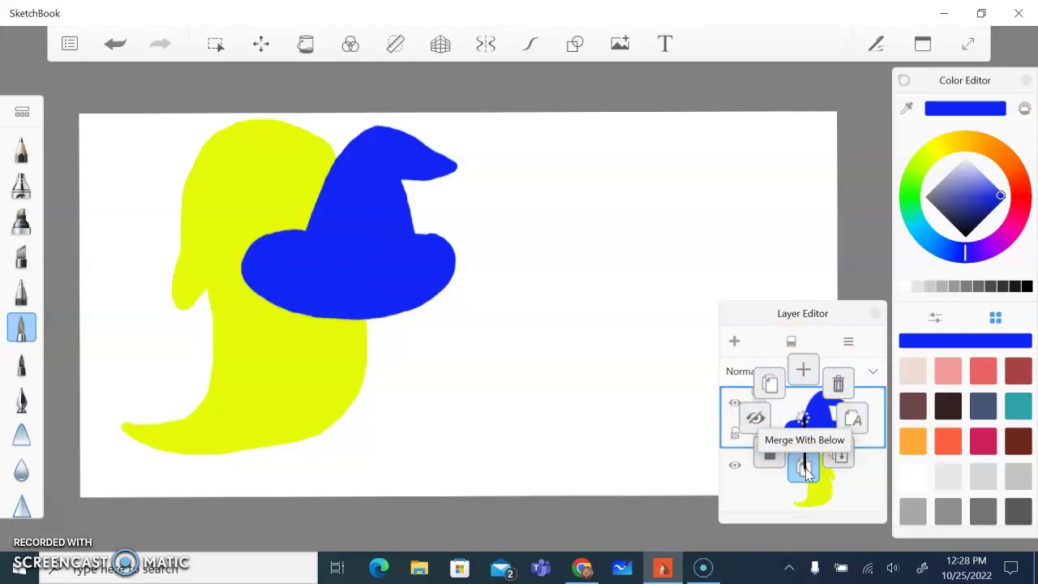
left_click_drag(807, 474, 808, 467)
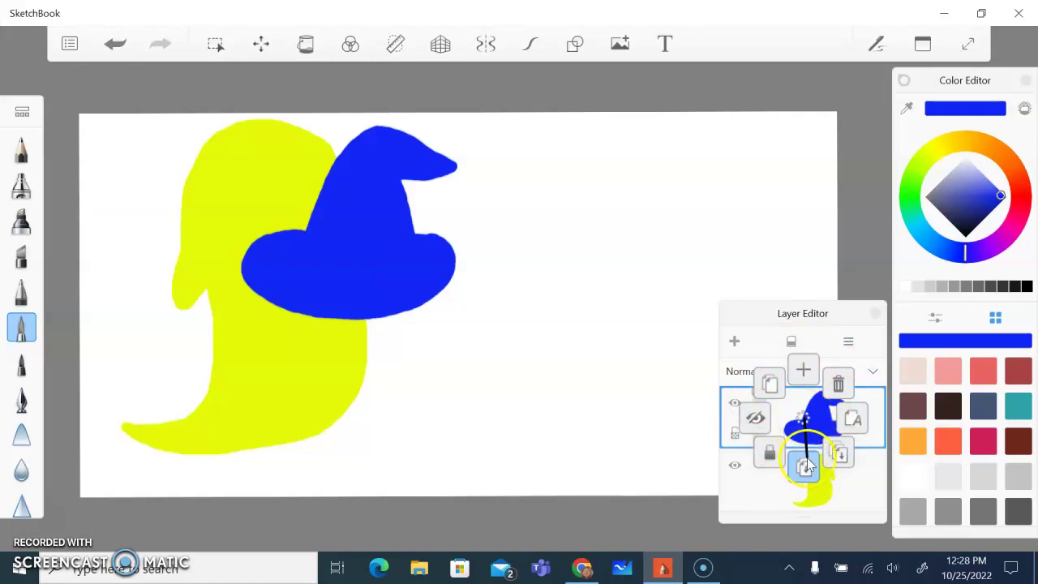
left_click(807, 420)
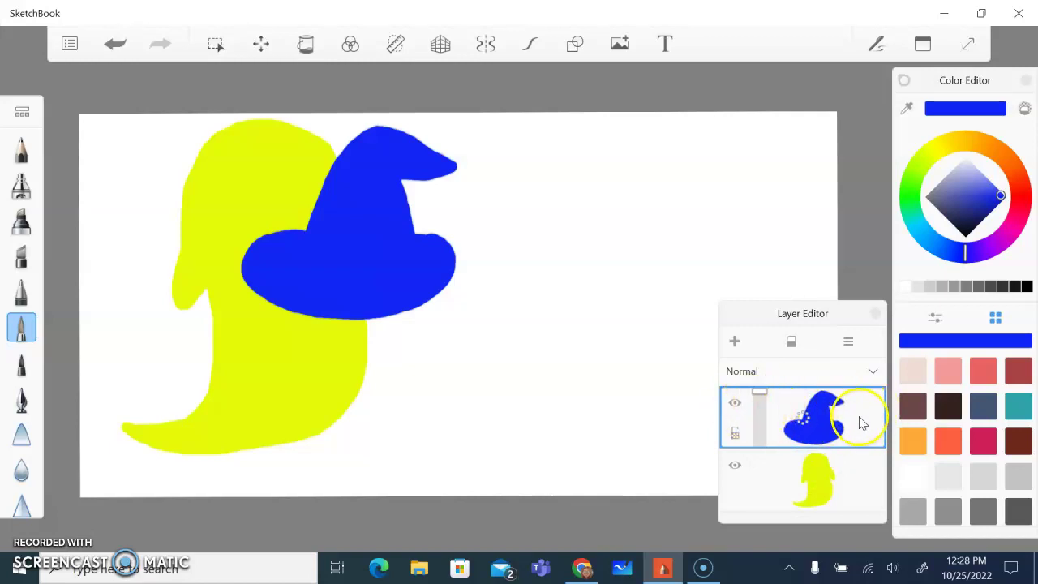
Move the hat layer below the ghost layer and lower the ghost layer's opacity to 82%.
left_click_drag(865, 421, 866, 465)
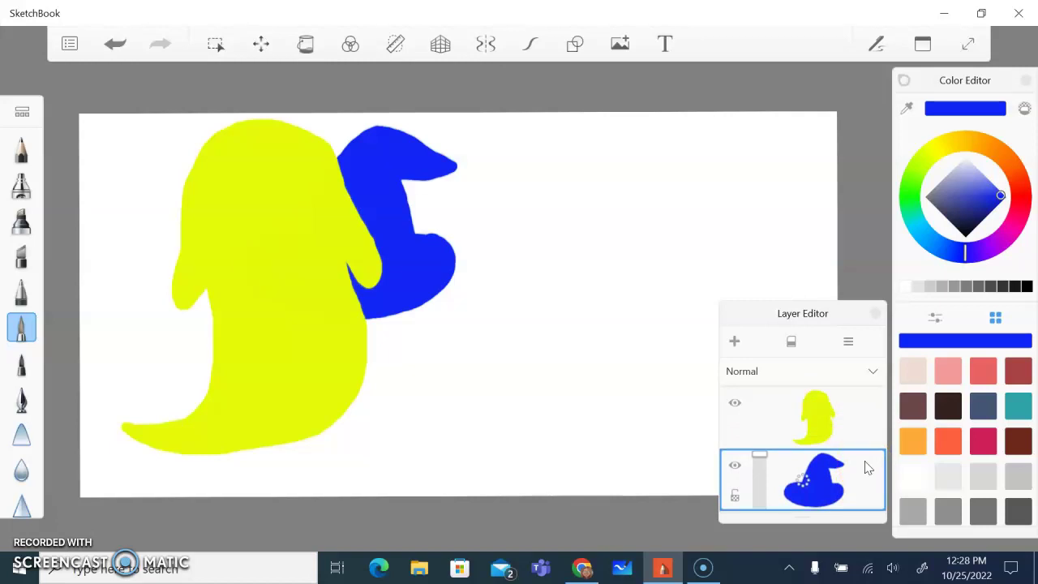
left_click_drag(866, 468, 762, 407)
left_click(821, 423)
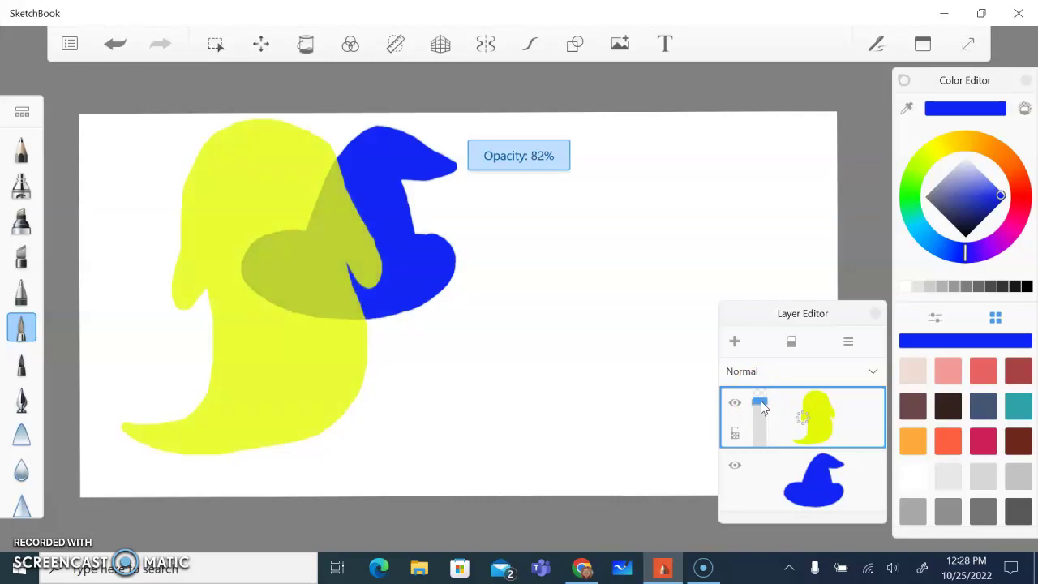
Lower the hat layer's opacity slightly and reduce the ghost layer's opacity a little further.
left_click(778, 468)
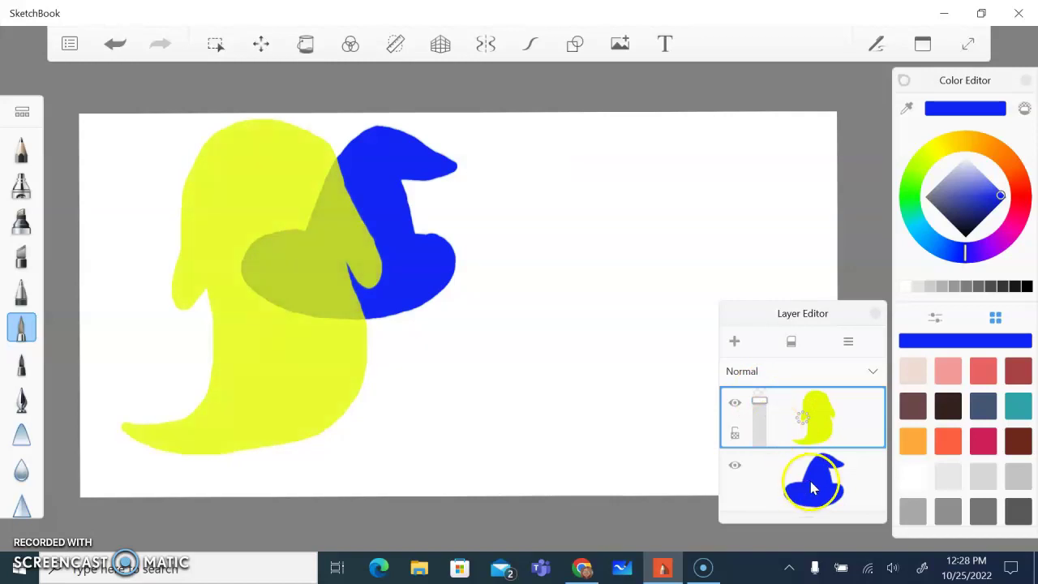
left_click_drag(764, 455, 765, 474)
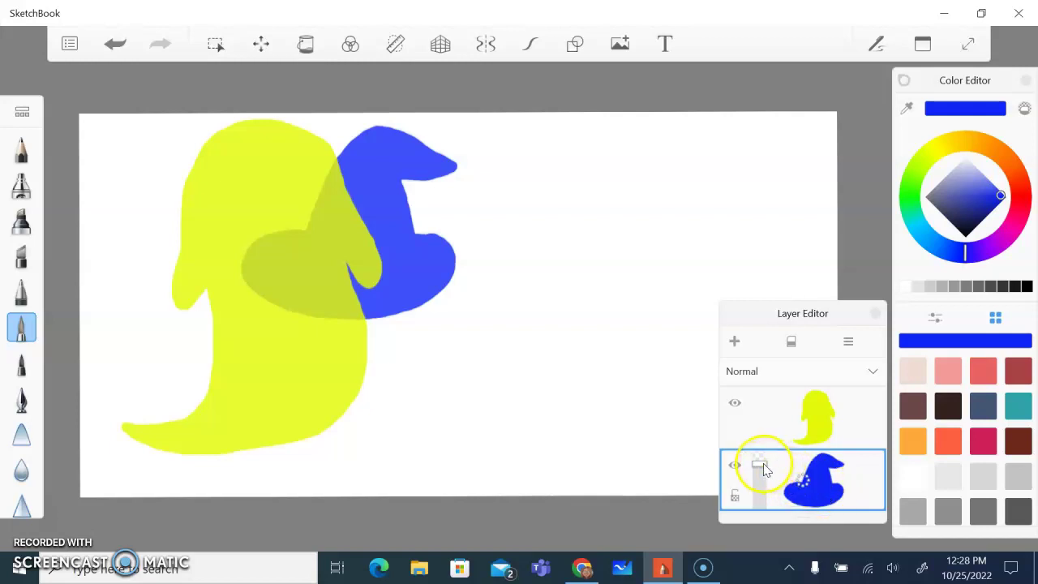
left_click(799, 427)
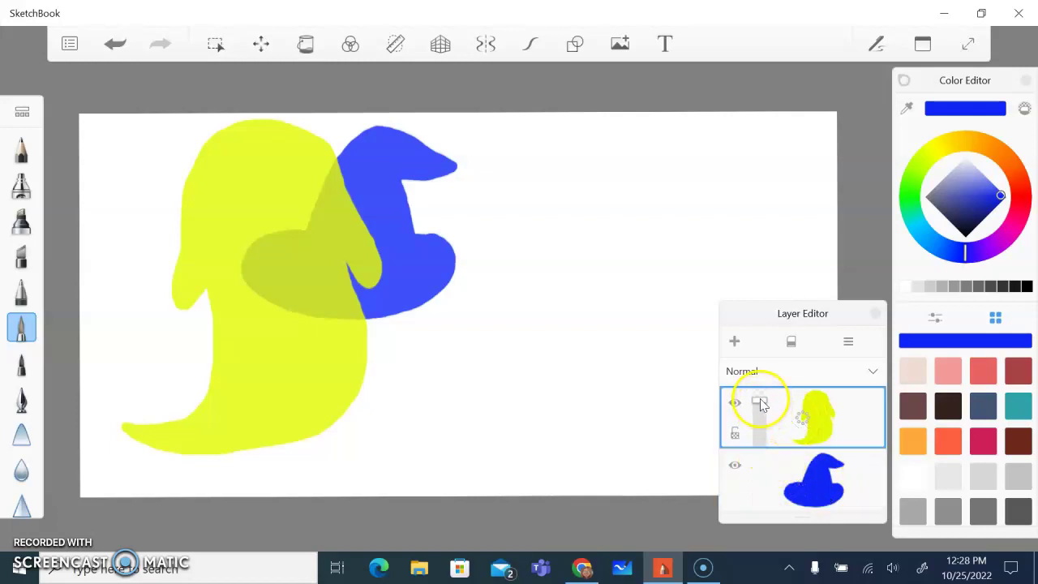
left_click_drag(760, 405, 759, 405)
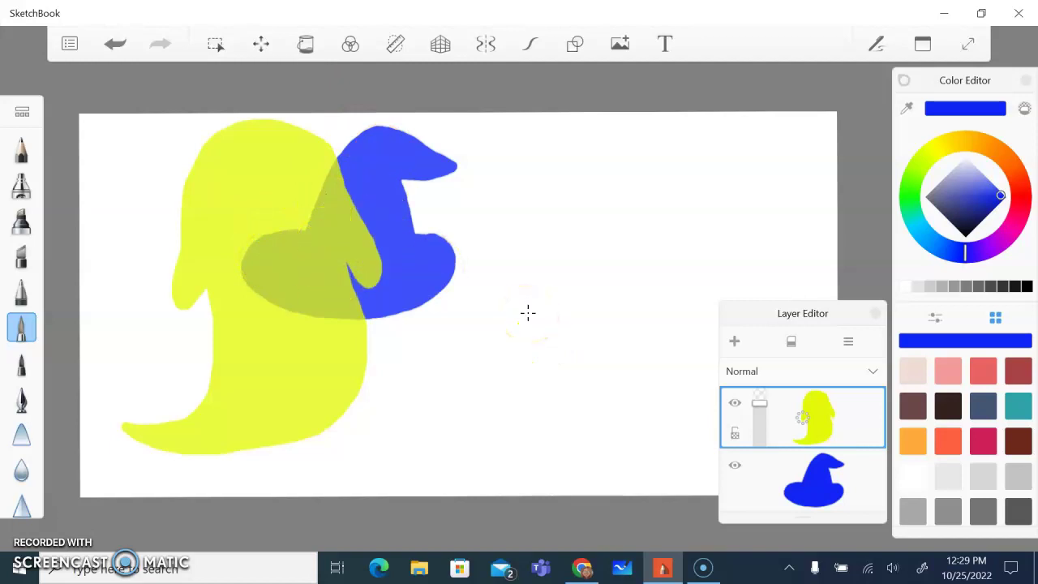
Export the drawing as a JPEG named "Albers Halloween Drawing" in the digital artwork folder under Pictures.
left_click(69, 43)
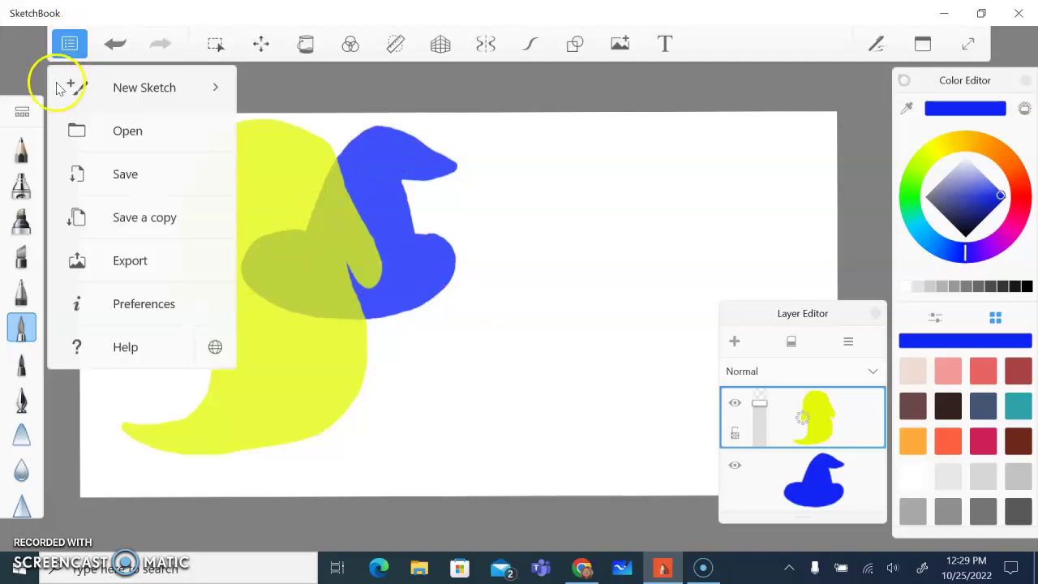
left_click(133, 188)
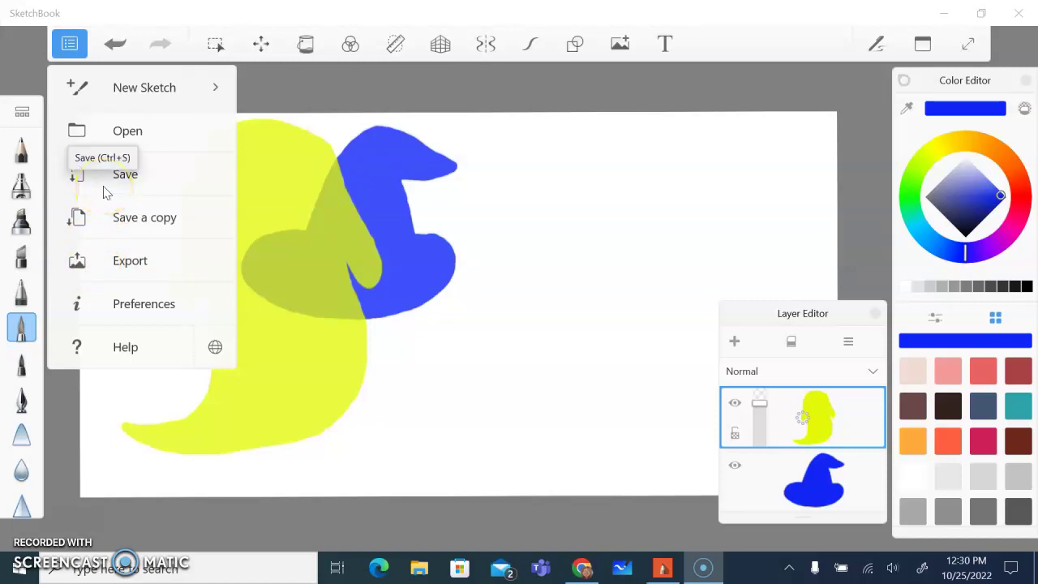
left_click(130, 263)
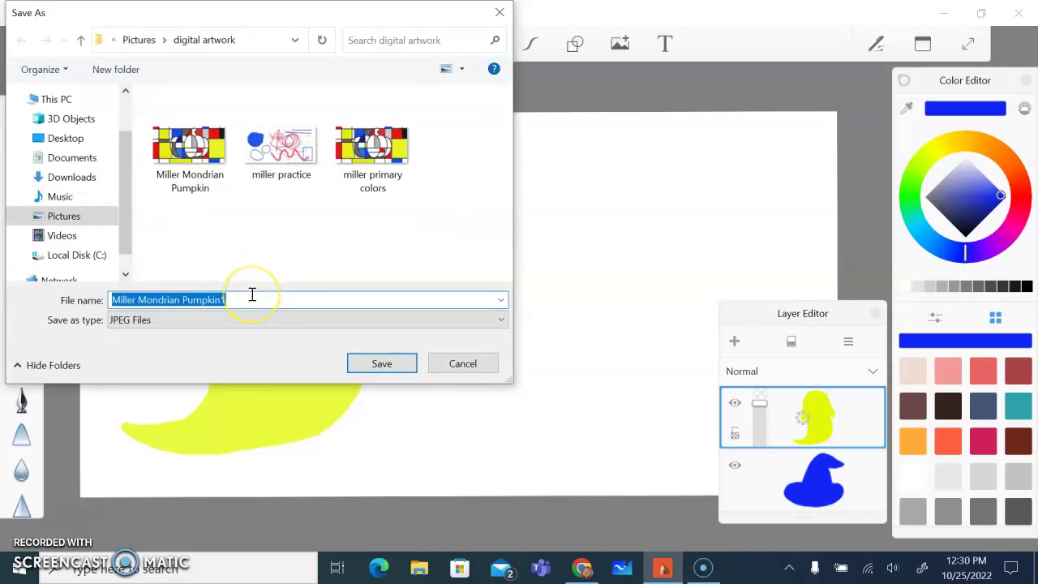
type("Albers Halloween Drawing")
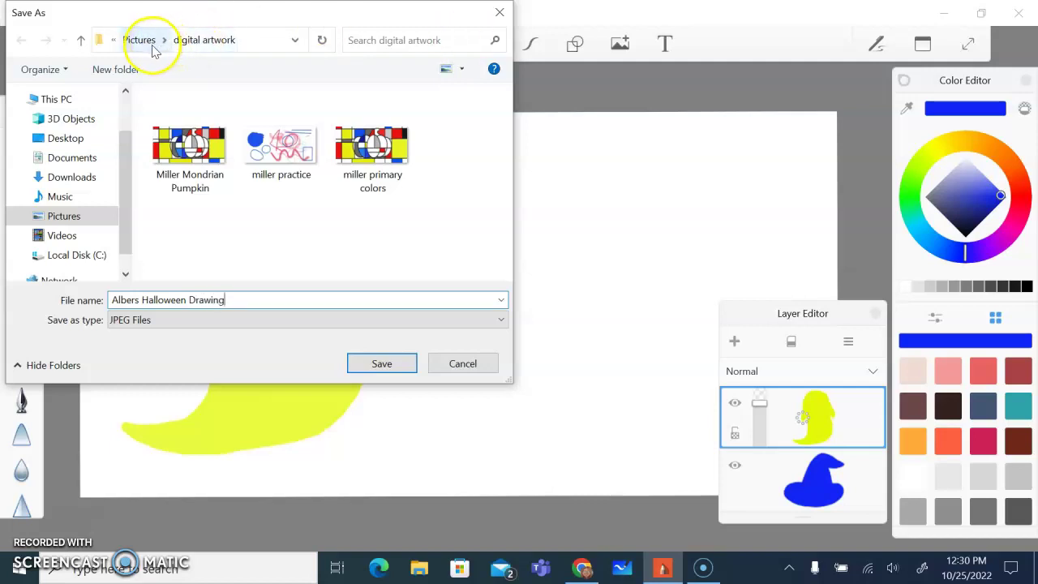
left_click(367, 367)
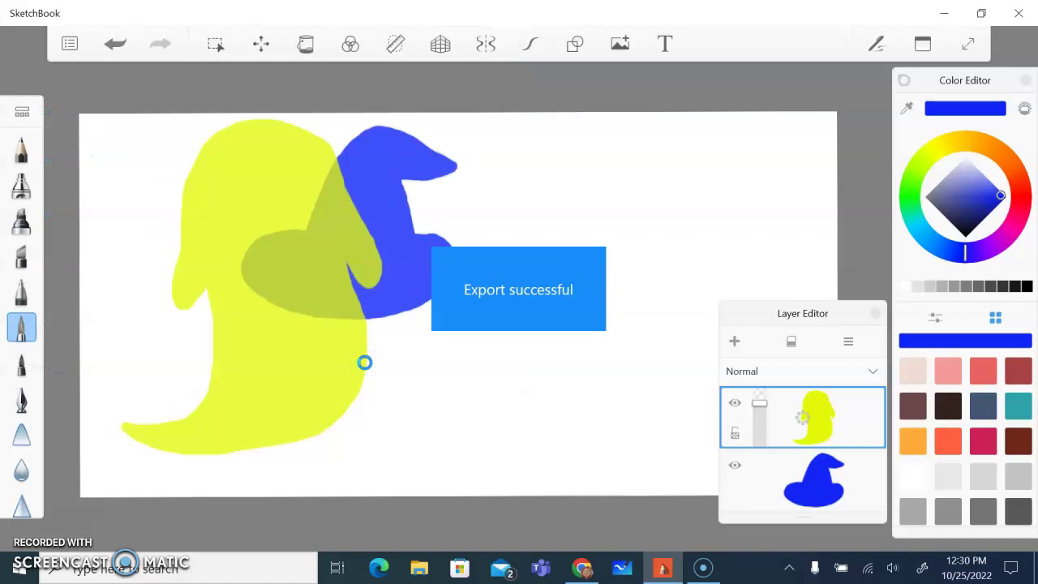